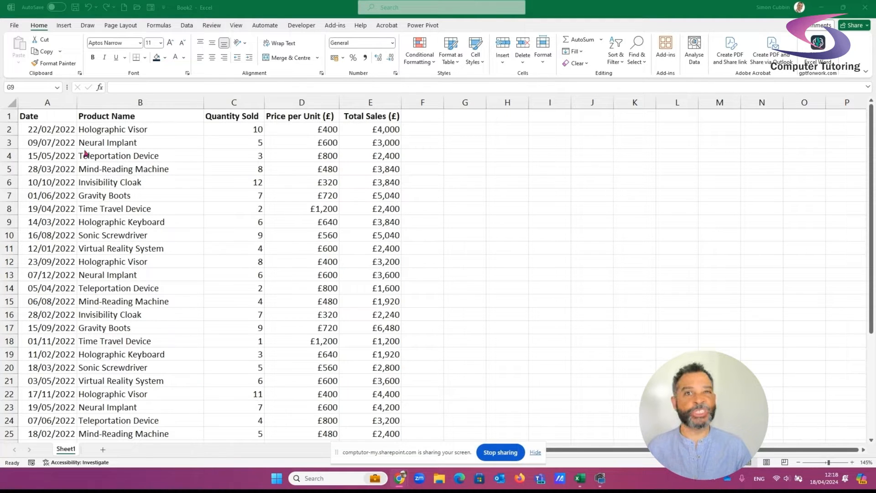
Insert blank rows above rows 8, 15 and 21, and a blank column before the Date column
left_click(9, 209)
left_click(9, 208)
left_click(9, 302, "ctrl")
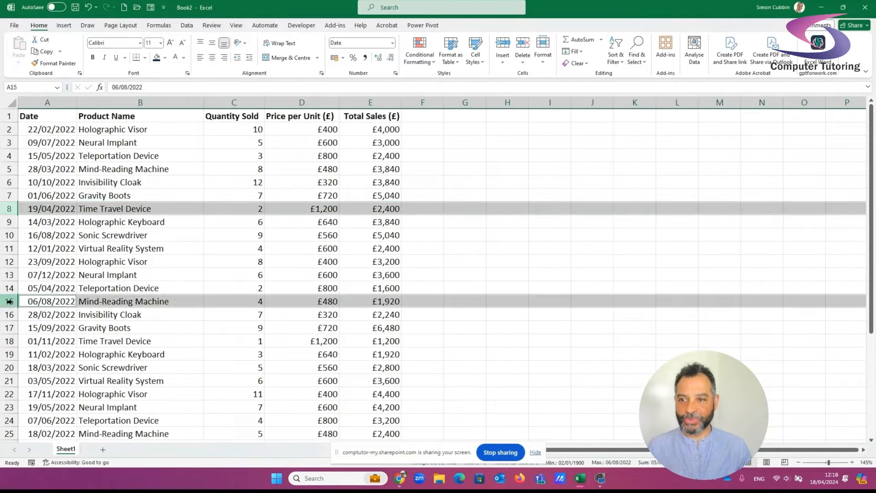
left_click(9, 380, "ctrl")
key("ctrl+plus")
left_click_drag(48, 209, 371, 209)
left_click(302, 235)
left_click(47, 102)
key("ctrl+plus")
Merge and centre A2:A7 as a "North" label with its text rotated upward, and narrow column A to fit
left_click_drag(39, 129, 46, 195)
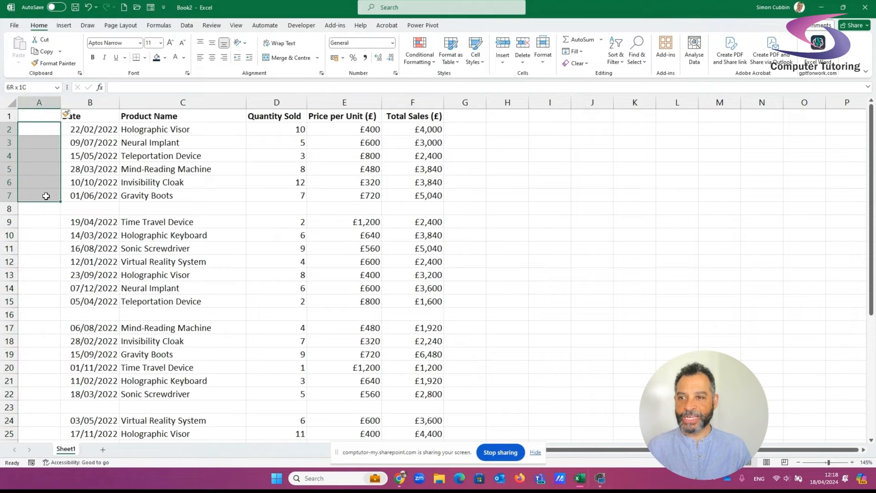
left_click(282, 62)
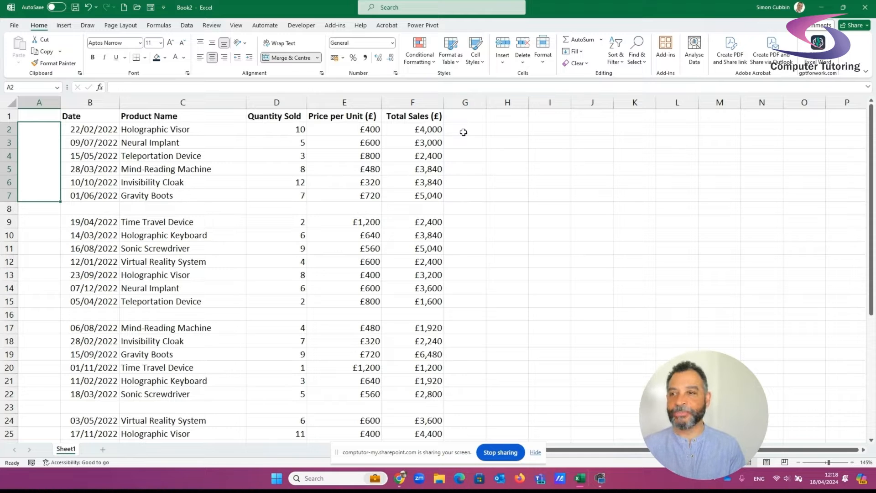
type("North")
key("Return")
left_click(240, 43)
left_click(292, 94)
left_click_drag(61, 103, 37, 103)
Copy the North label's format to A9:A15, A17:A22 and A24:A29, and label them "South", "East" and "West"
left_click(54, 63)
left_click_drag(28, 223, 28, 301)
type("South")
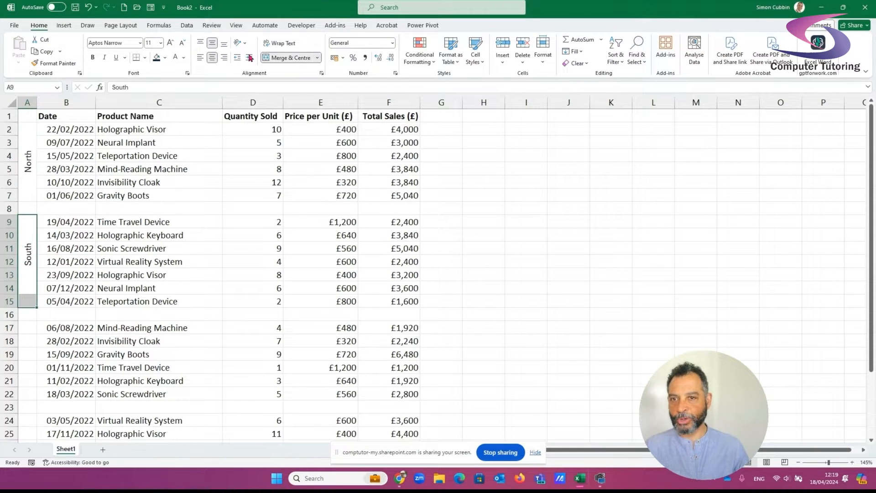
left_click(54, 63)
left_click_drag(27, 262, 28, 328)
type("East")
left_click_drag(27, 155, 28, 235)
type("West")
Add AutoSum totals of the Total Sales column for each region in F8, F16, F23 and F31
left_click(389, 143)
left_click(389, 248, "ctrl")
left_click(389, 340, "ctrl")
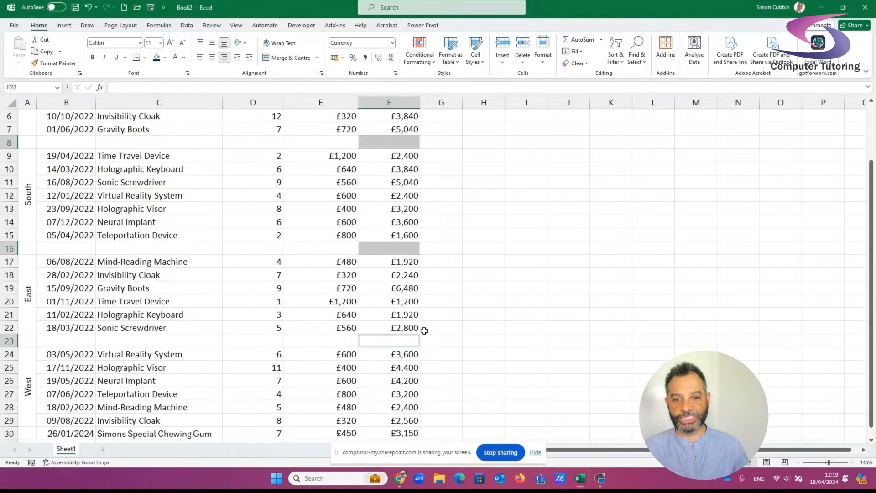
scroll(474, 272, "down", 3)
left_click(396, 314, "ctrl")
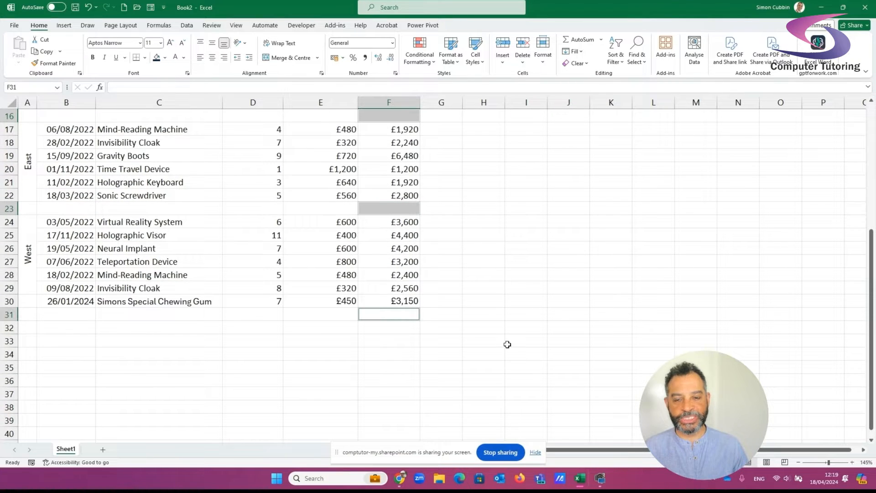
scroll(507, 344, "up", 3)
key("alt+equal")
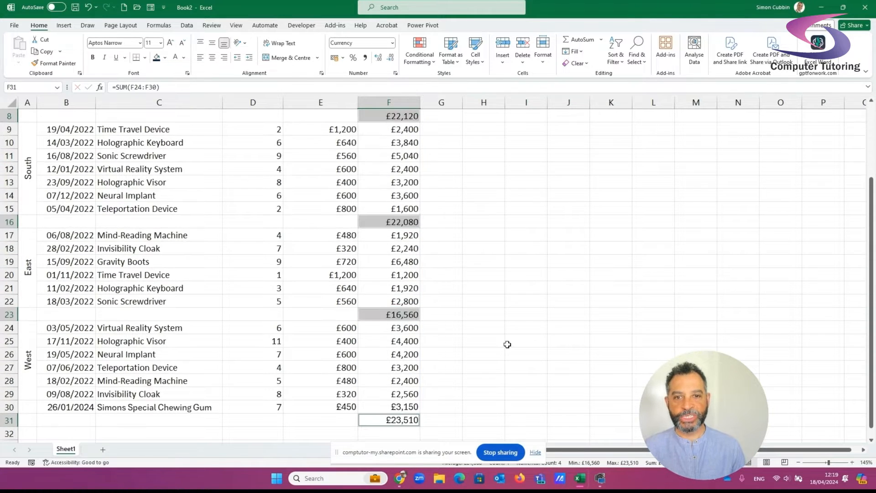
scroll(393, 215, "up", 2)
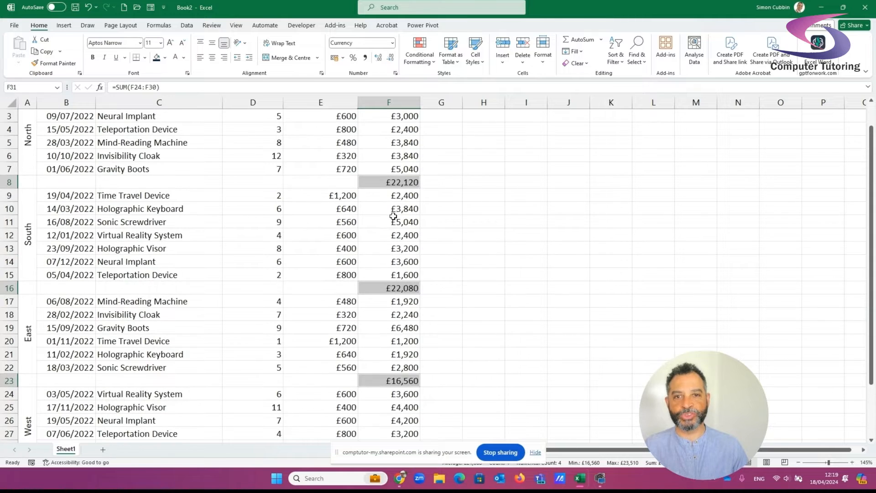
left_click(470, 237)
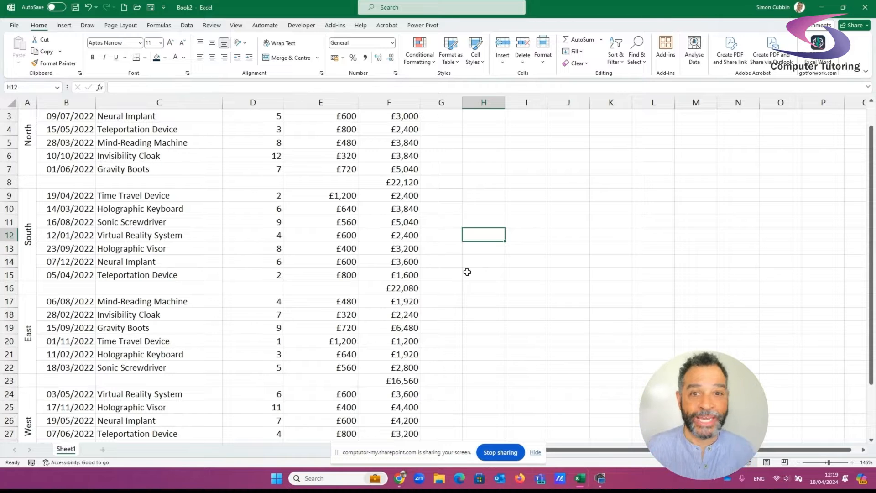
scroll(172, 273, "up", 1)
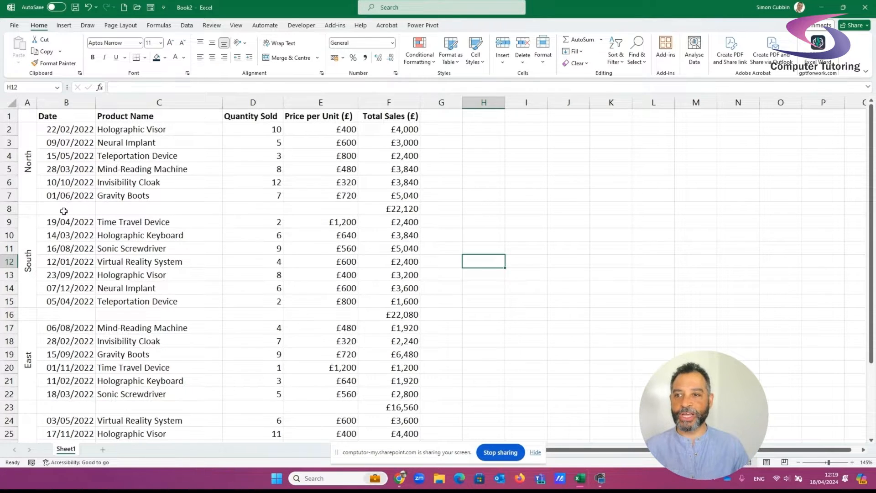
Fill the total rows 8, 16, 23 and 31 with light blue from column A to column F
left_click(73, 317)
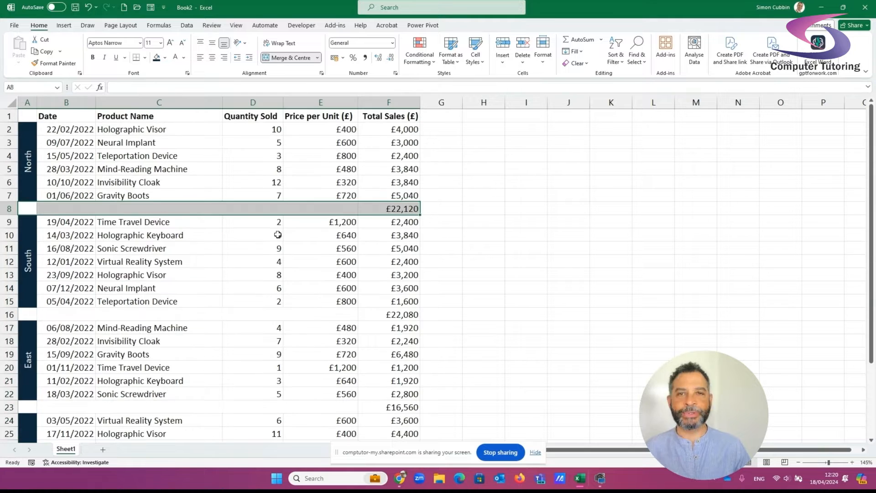
left_click_drag(27, 314, 388, 314)
left_click_drag(27, 407, 388, 408)
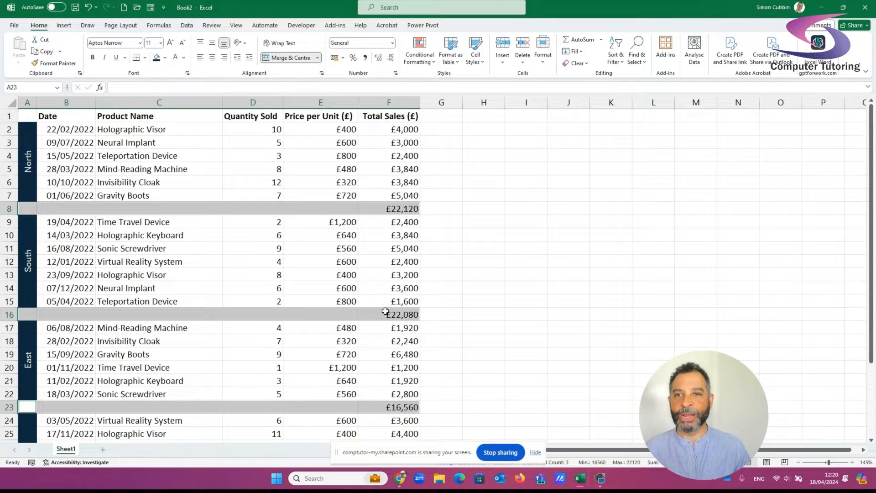
scroll(340, 235, "down", 5)
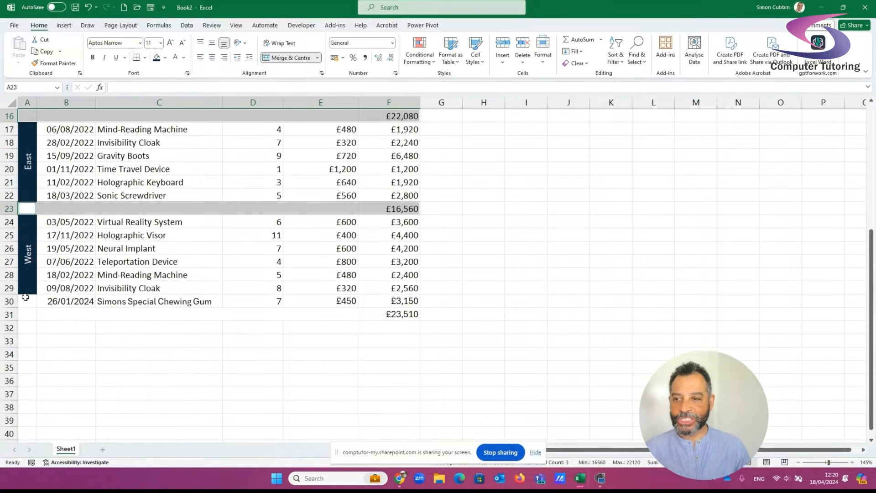
left_click_drag(26, 315, 388, 315)
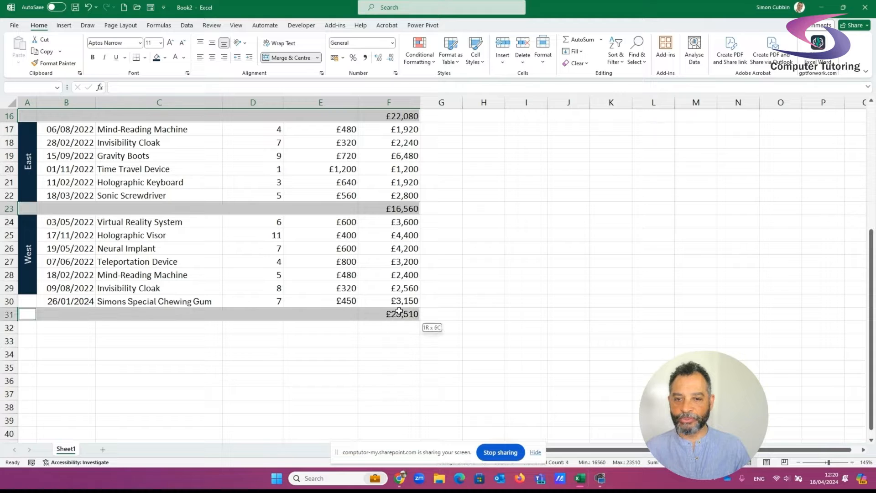
left_click(165, 58)
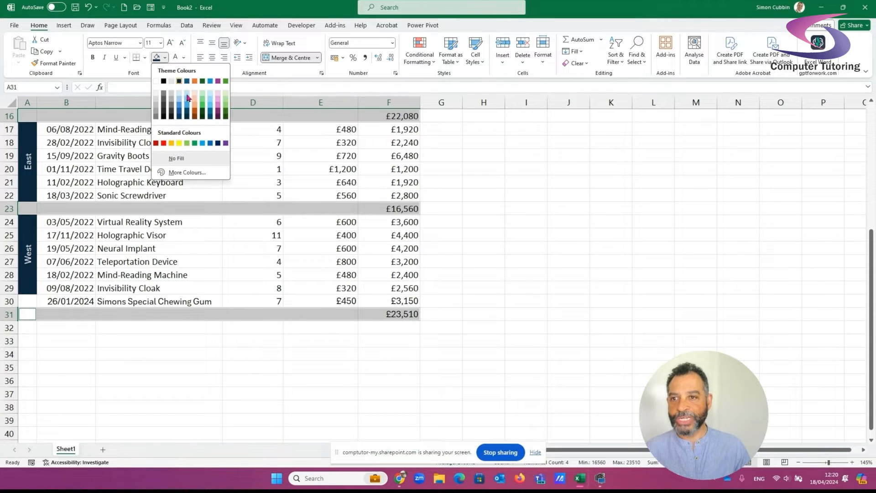
left_click(188, 96)
left_click(185, 195)
Extend the merged West label down to row 30 so that it covers A24:A30
left_click(28, 287)
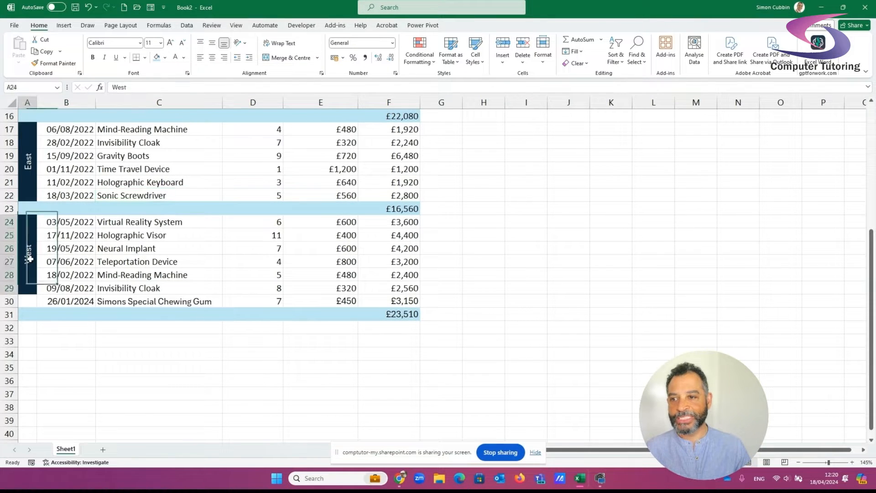
left_click_drag(28, 295, 28, 302)
left_click(291, 58)
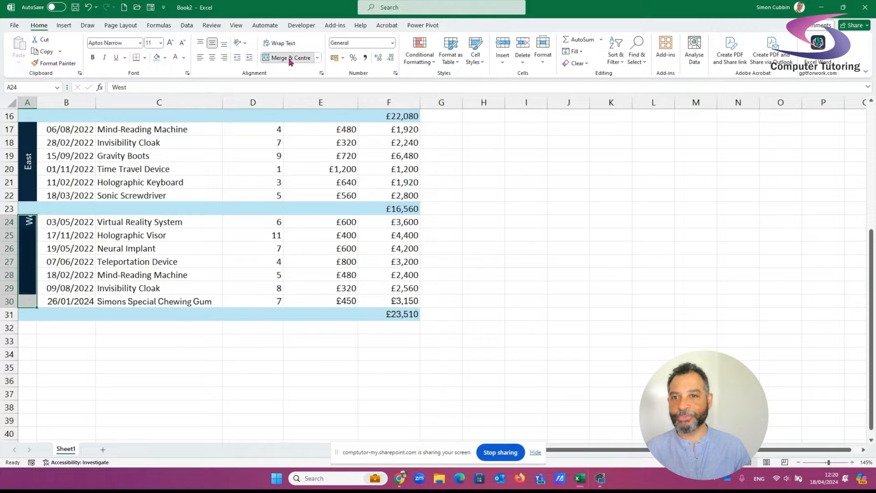
left_click(220, 213)
scroll(239, 262, "up", 5)
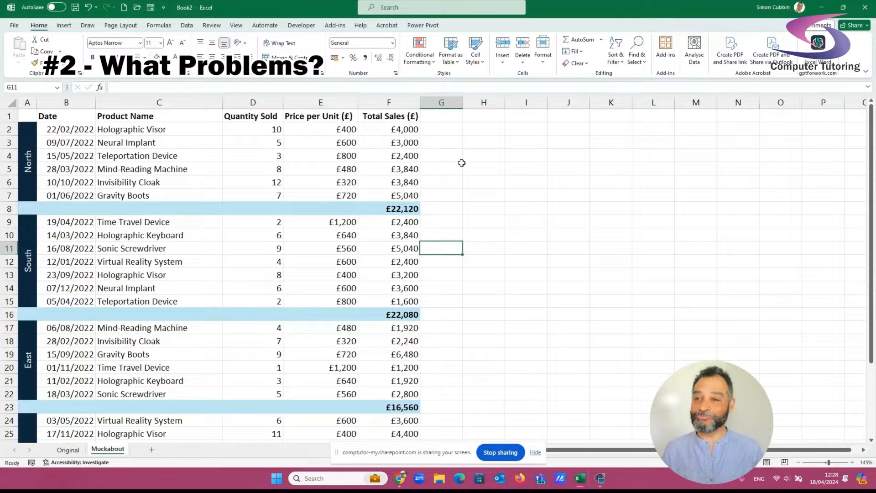
key("XF86AudioLowerVolume")
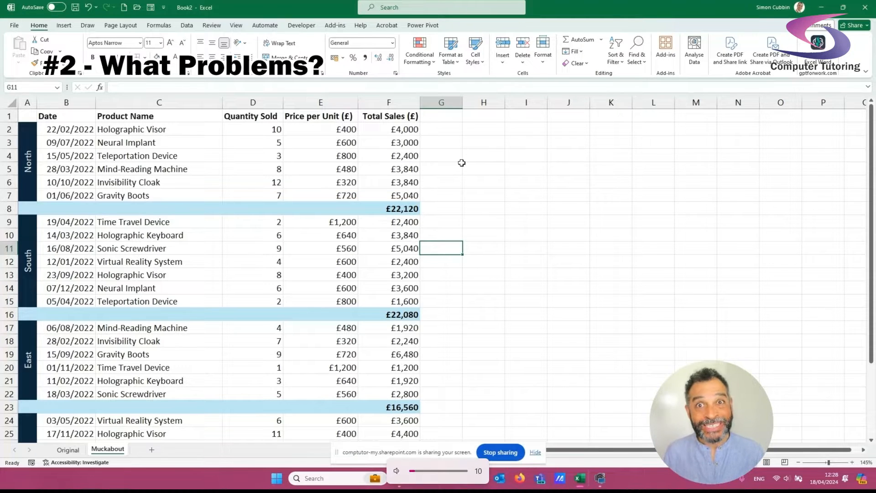
key("XF86AudioLowerVolume")
key("XF86AudioLowerVolume")
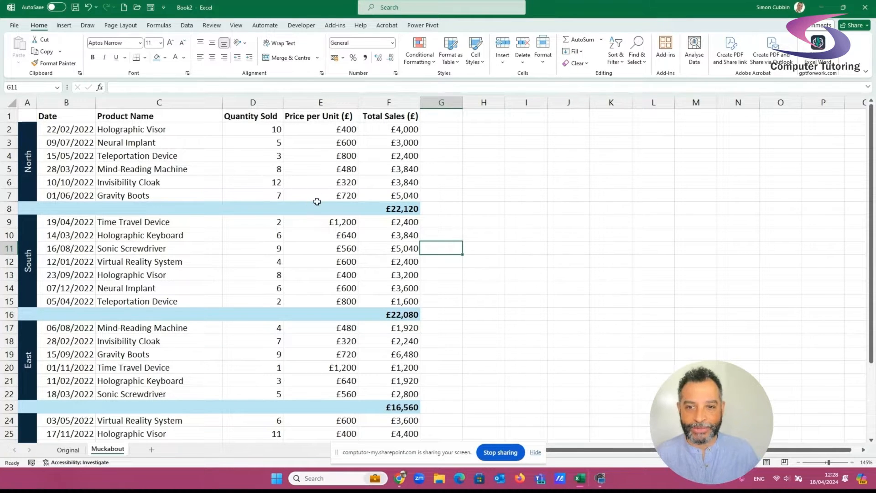
Enter "Total" at once in the merged cells spanning columns B to E in rows 8, 16, 23 and 31
left_click(349, 209)
left_click(321, 315, "ctrl")
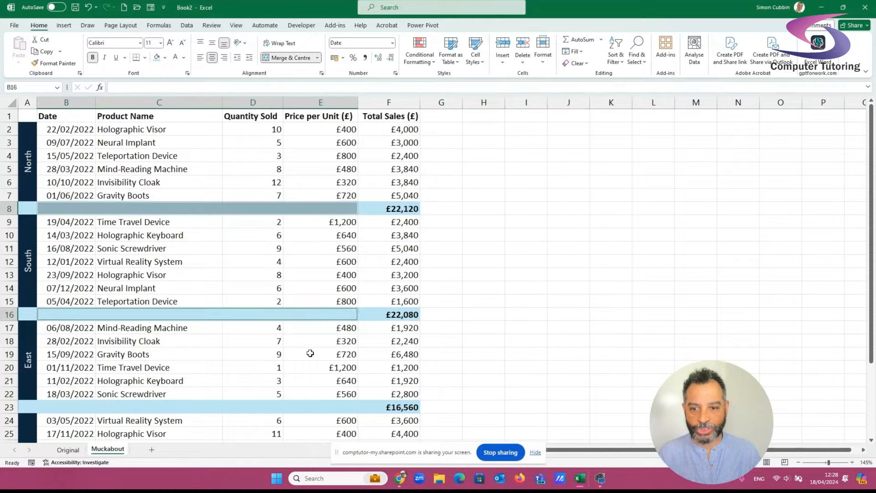
left_click(311, 407, "ctrl")
scroll(320, 267, "down", 3)
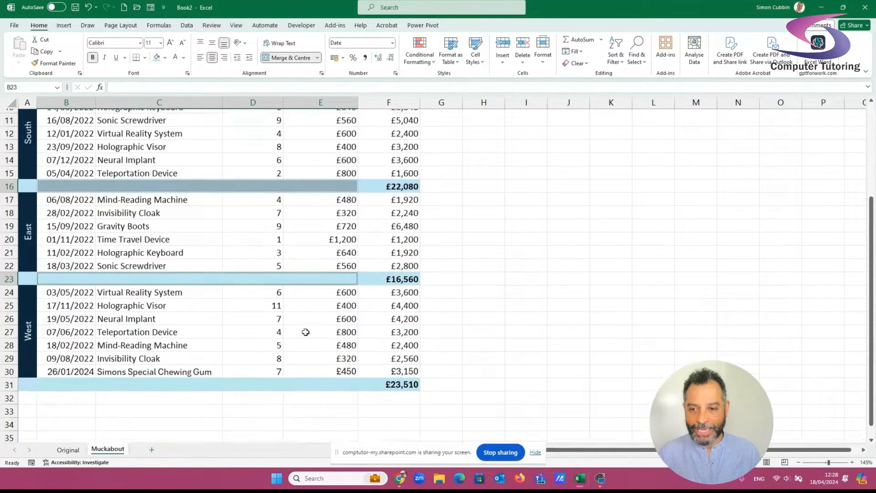
left_click(291, 382, "ctrl")
scroll(297, 361, "up", 3)
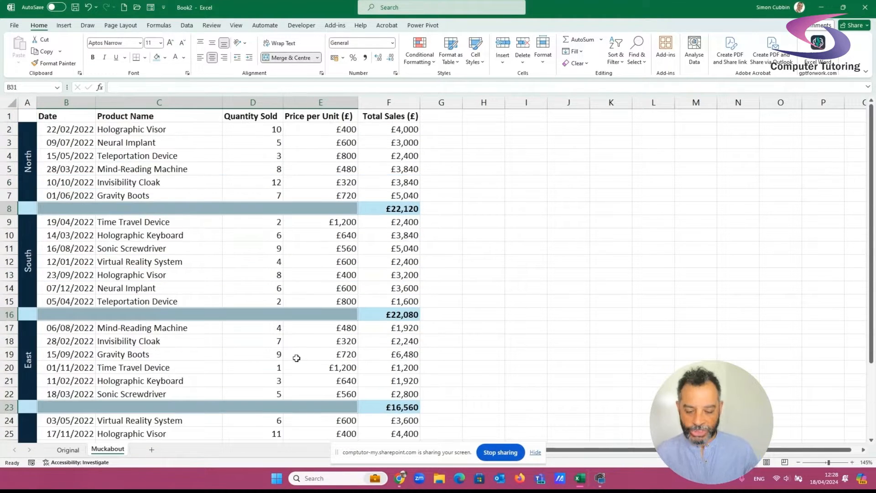
scroll(297, 359, "down", 2)
type("Total")
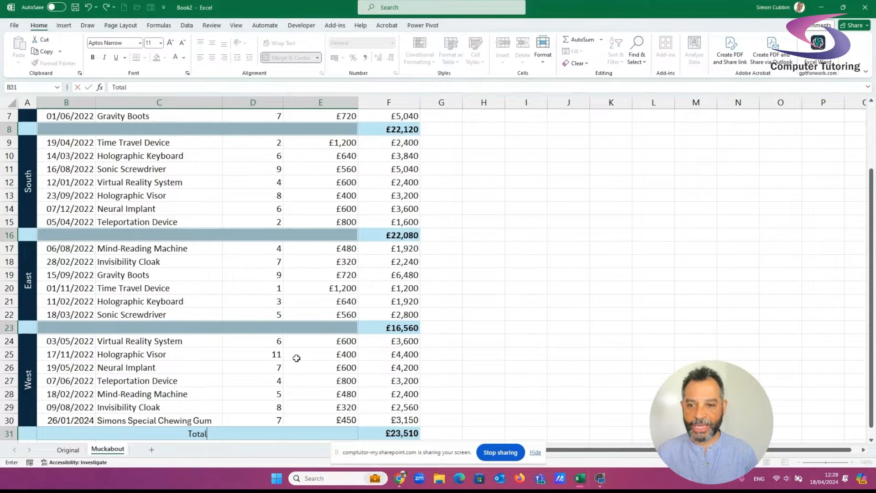
key("ctrl+Return")
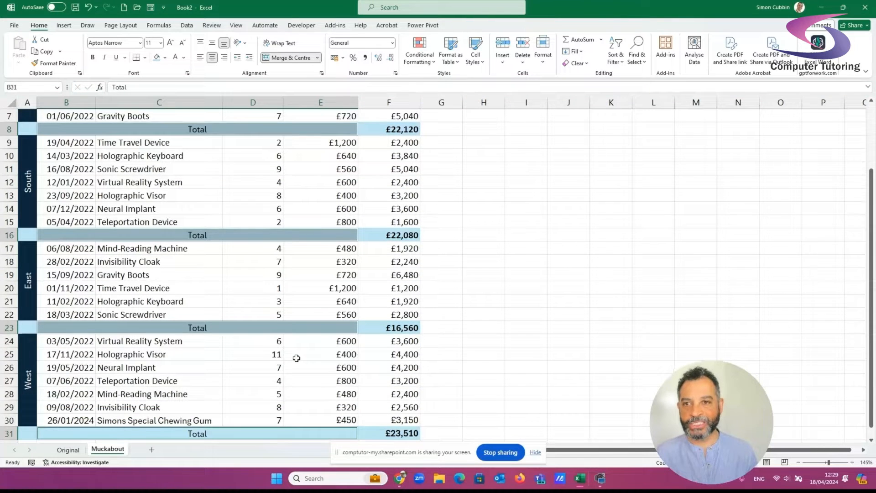
Right-align the Total labels in the four total rows and make them bold
left_click(224, 58)
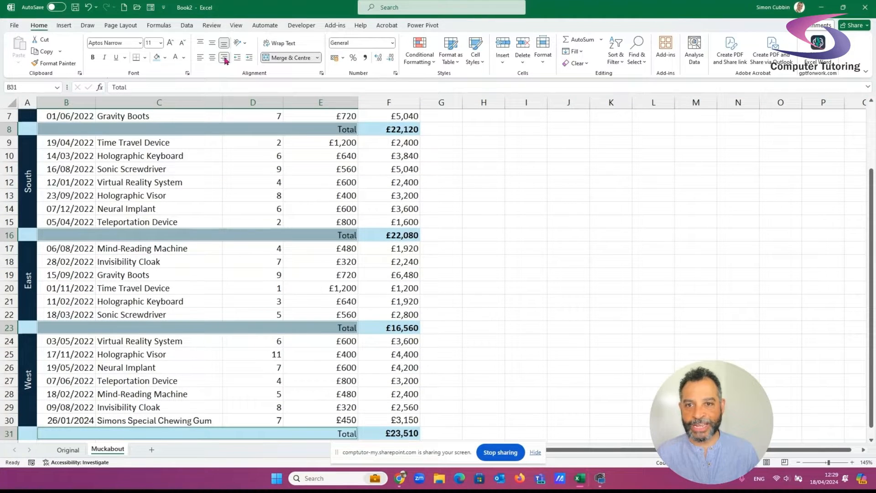
left_click(92, 57)
left_click(458, 168)
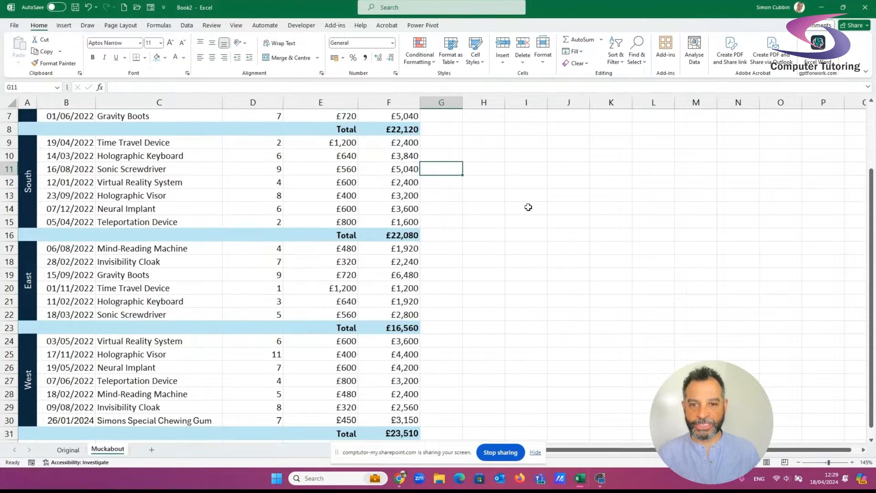
scroll(528, 207, "up", 2)
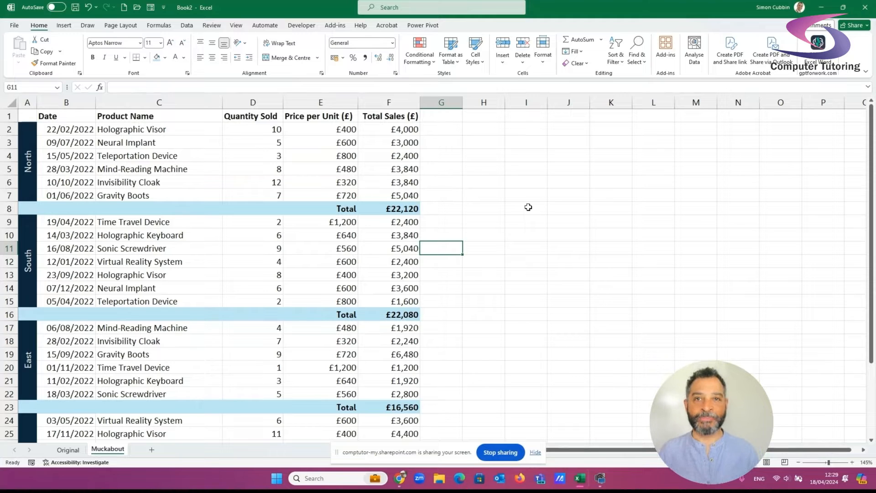
Insert a PivotTable on a new worksheet from the Muckabout sales data in B1:F31
left_click(408, 206)
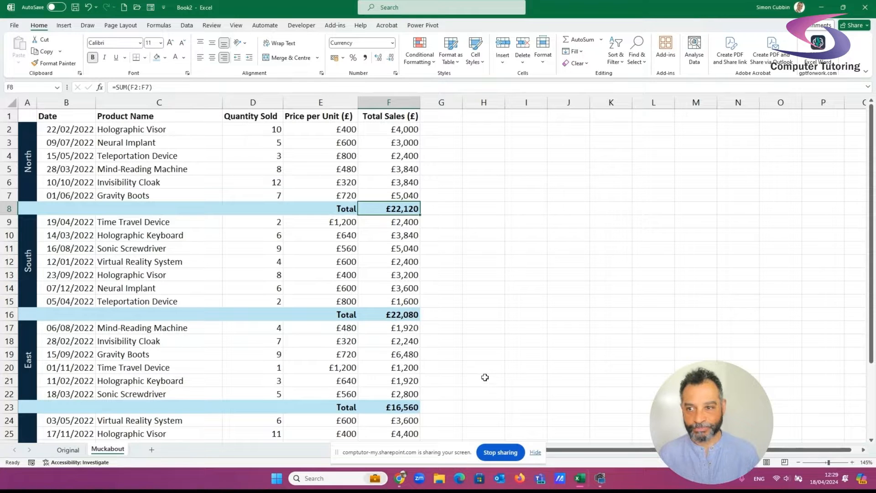
left_click_drag(29, 118, 396, 420)
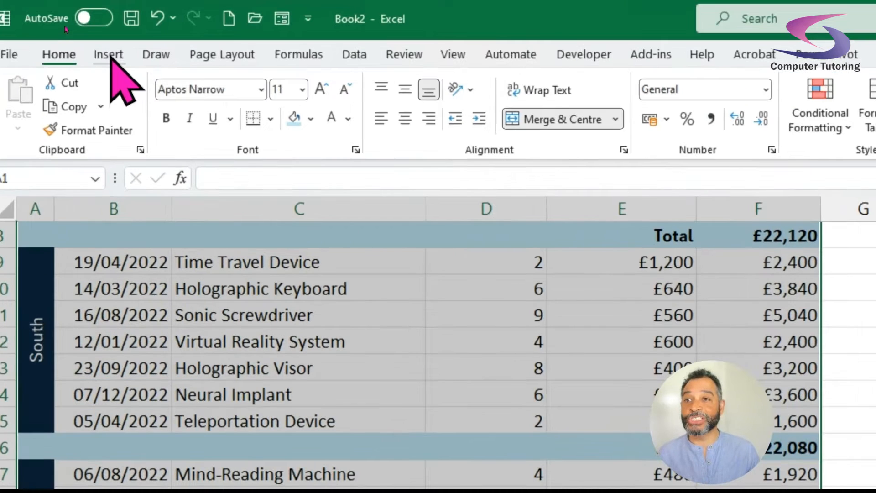
left_click(109, 56)
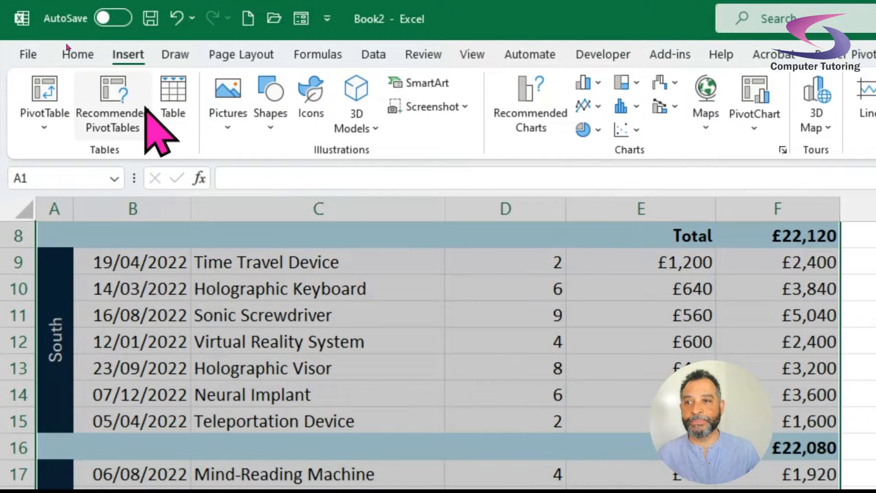
left_click(37, 82)
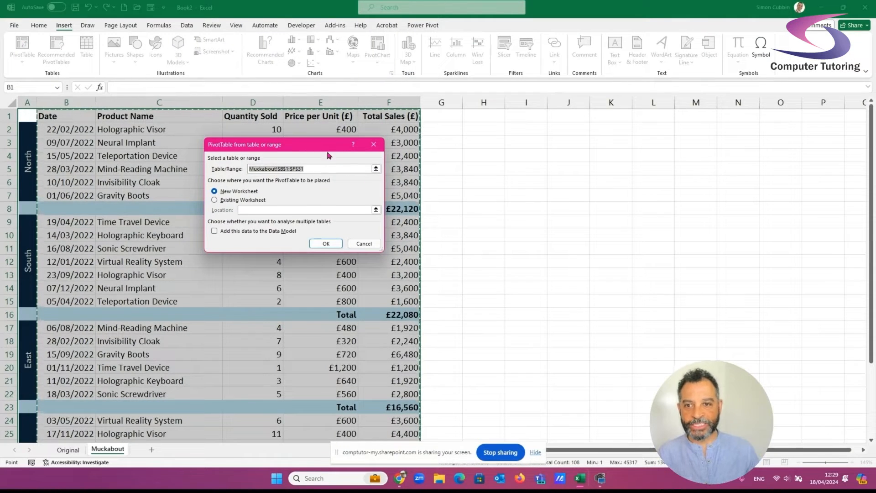
left_click_drag(327, 156, 558, 246)
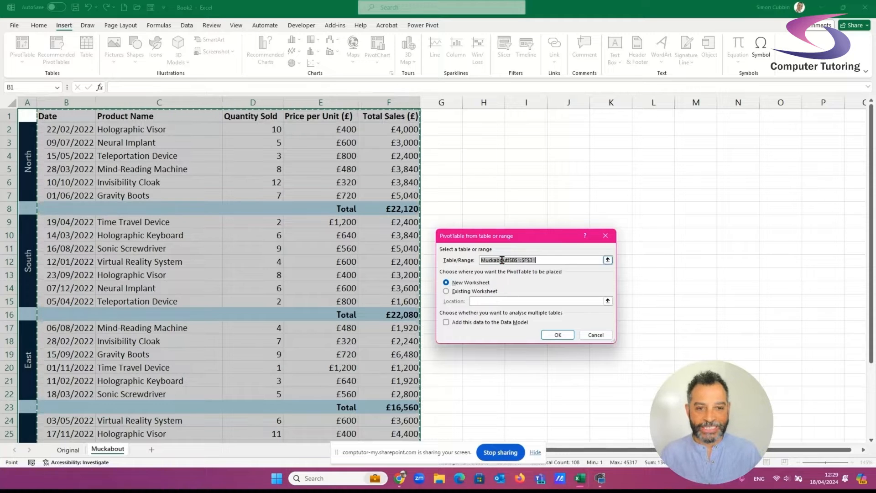
left_click(557, 334)
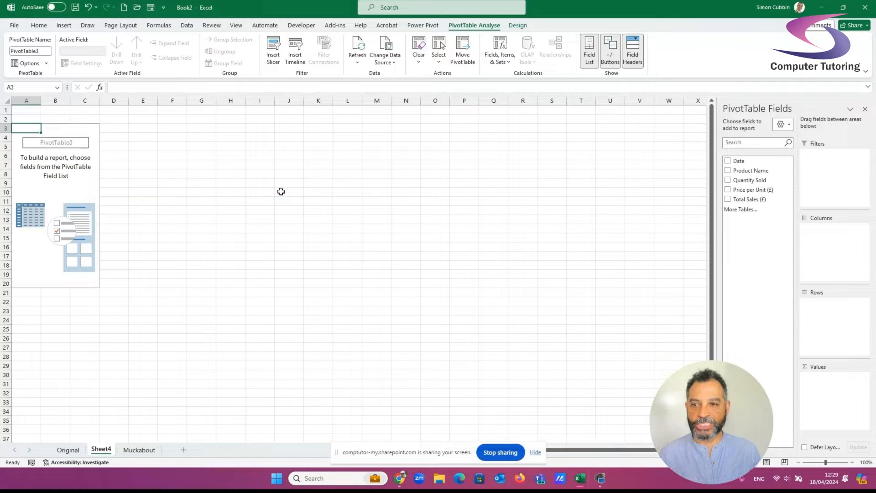
scroll(211, 270, "up", 6)
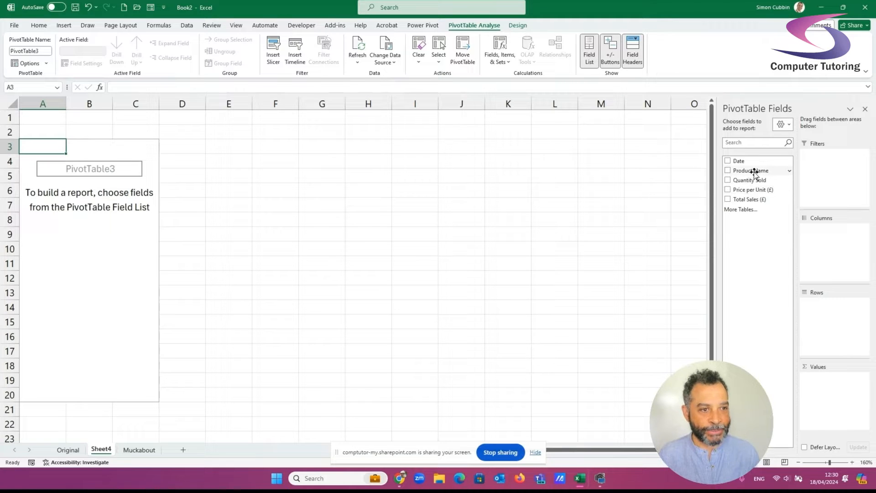
Lay out the PivotTable with Product Name as rows and the sum of Total Sales (£) as values
left_click_drag(753, 171, 831, 310)
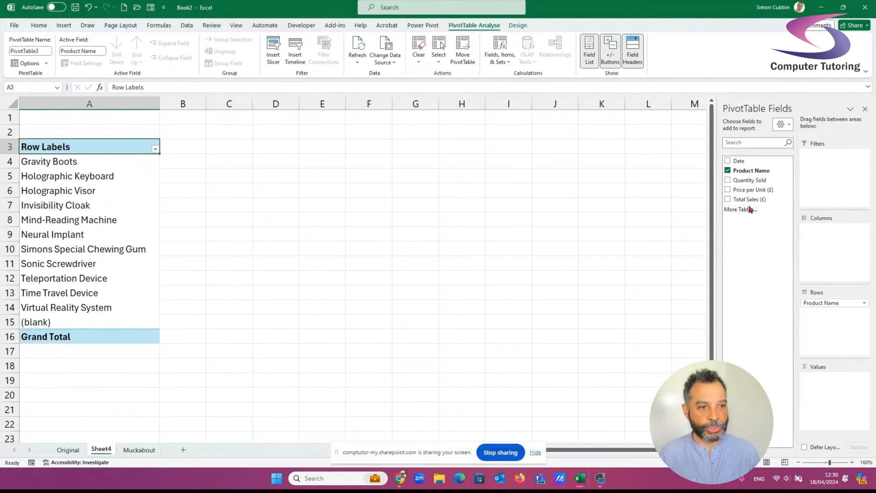
left_click_drag(749, 200, 840, 380)
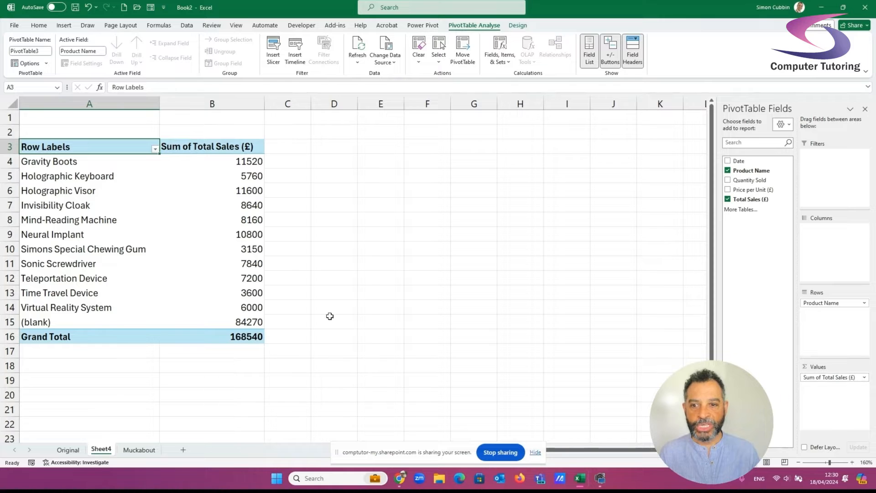
mouse_move(9, 309)
left_mouse_down()
mouse_move(146, 331)
mouse_move(304, 335)
left_mouse_up()
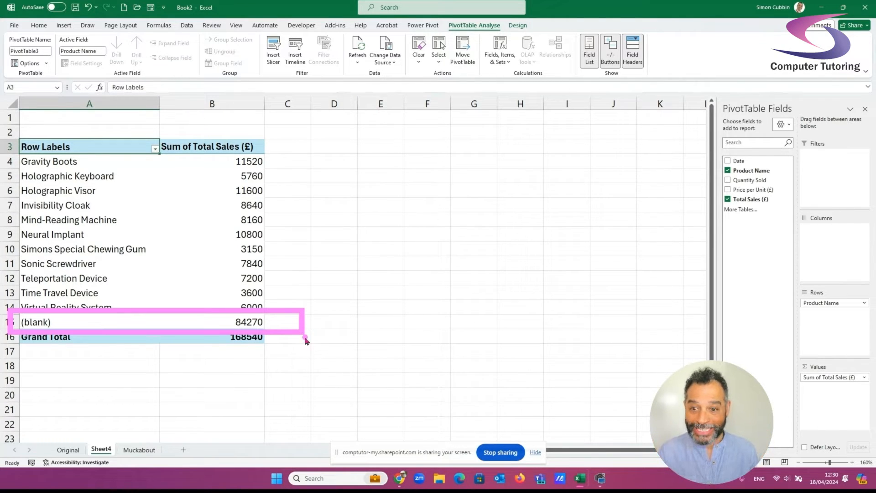
key("Escape")
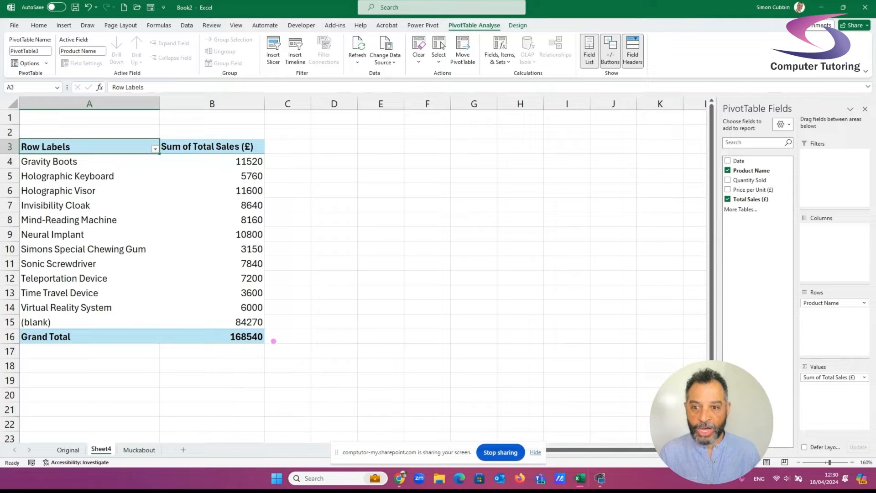
left_click_drag(272, 347, 335, 385)
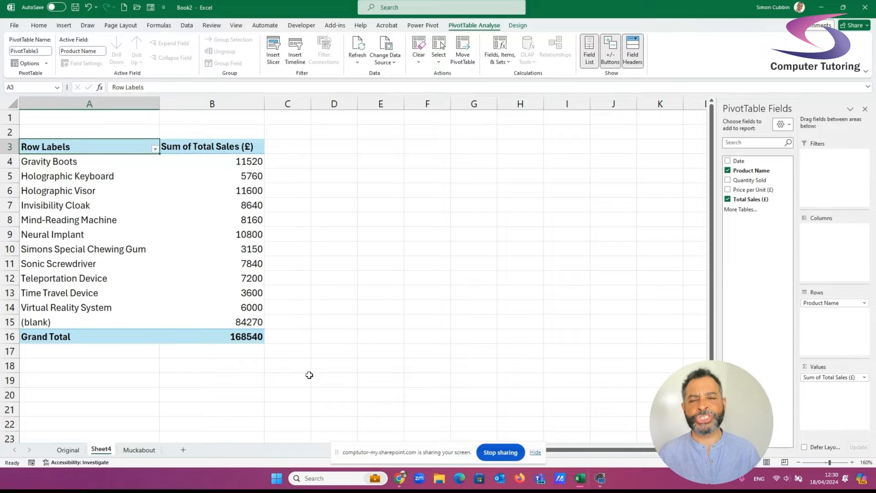
right_click(110, 451)
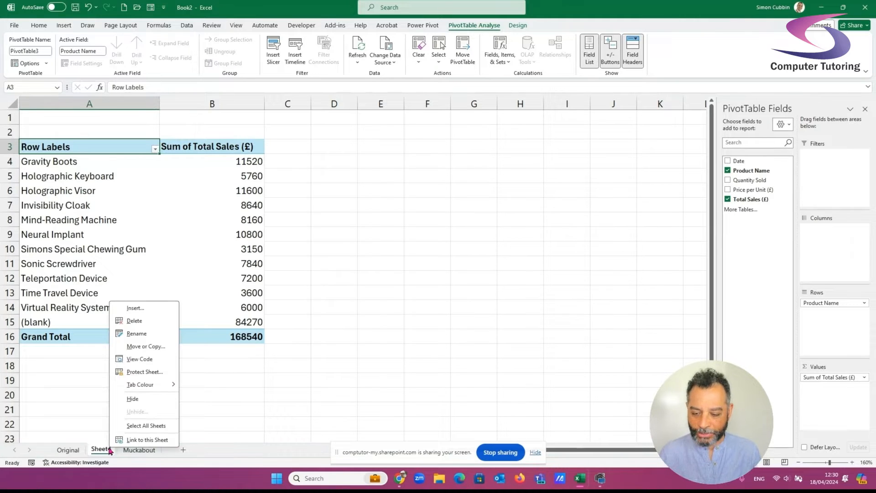
left_click_drag(227, 131, 101, 265)
left_click_drag(91, 130, 208, 277)
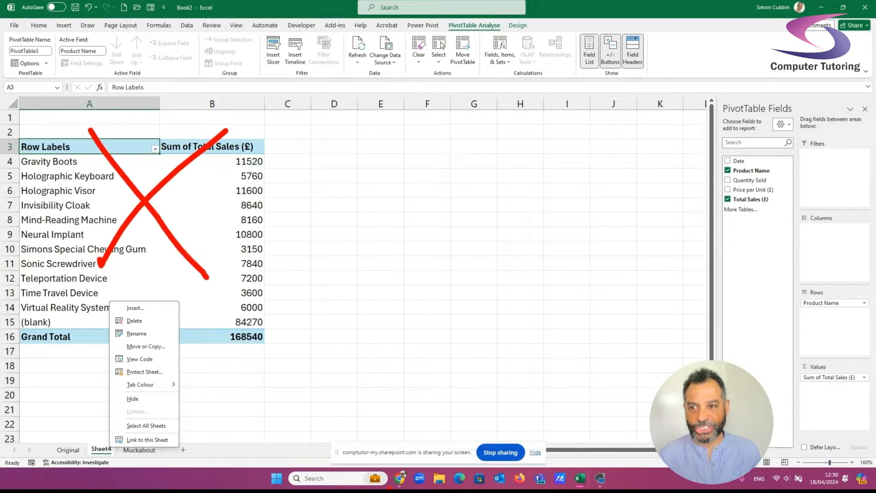
key("Escape")
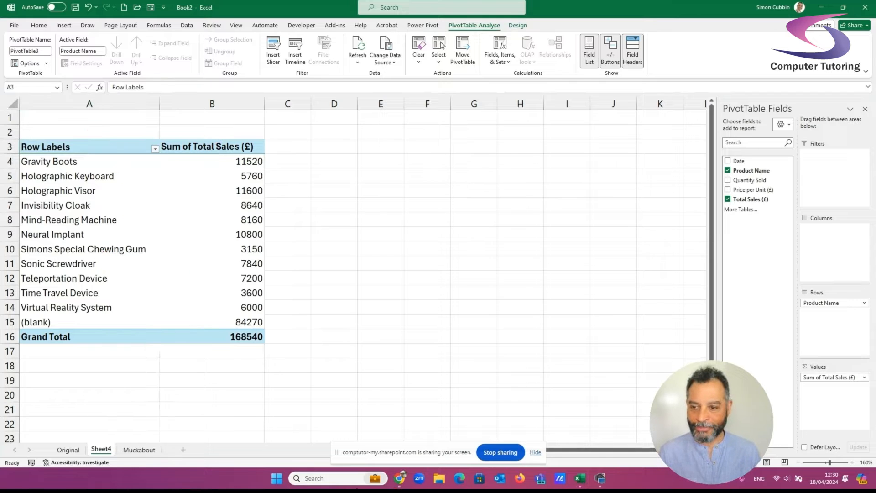
Delete the Sheet4 worksheet containing the PivotTable and confirm its permanent removal
left_click(106, 450)
right_click(107, 450)
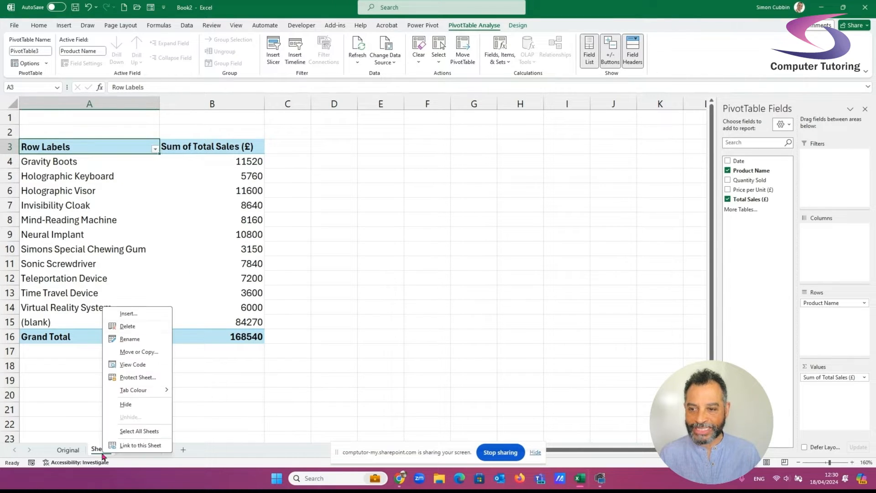
left_click(137, 327)
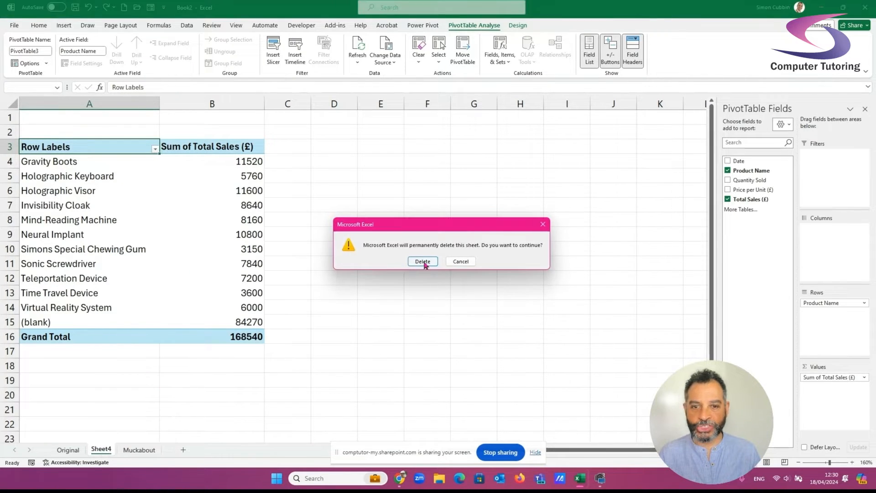
key("Return")
Insert a 2D clustered column chart from the whole Muckabout sales range A1:F31 and move it slightly upward
left_click(231, 233)
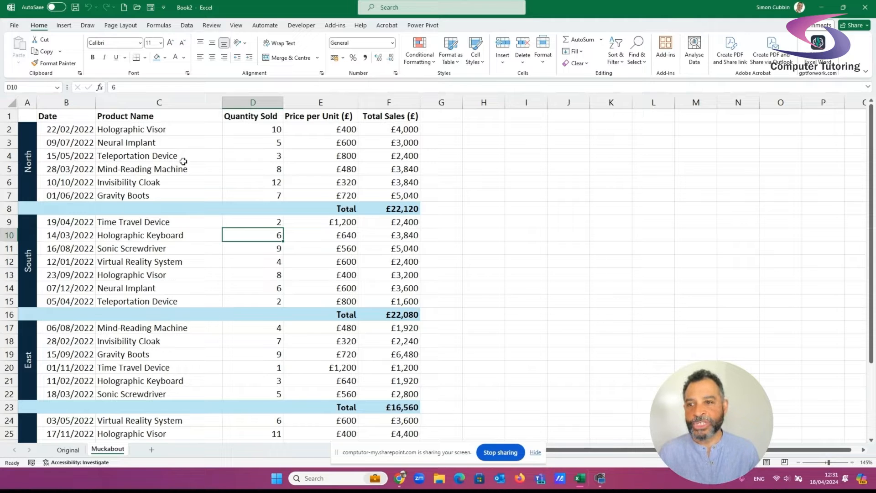
left_click_drag(165, 116, 150, 214)
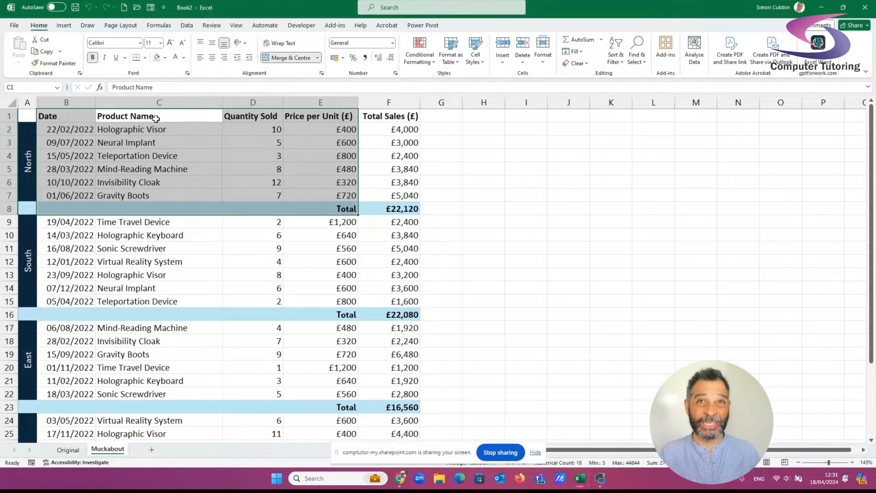
key("ctrl+a")
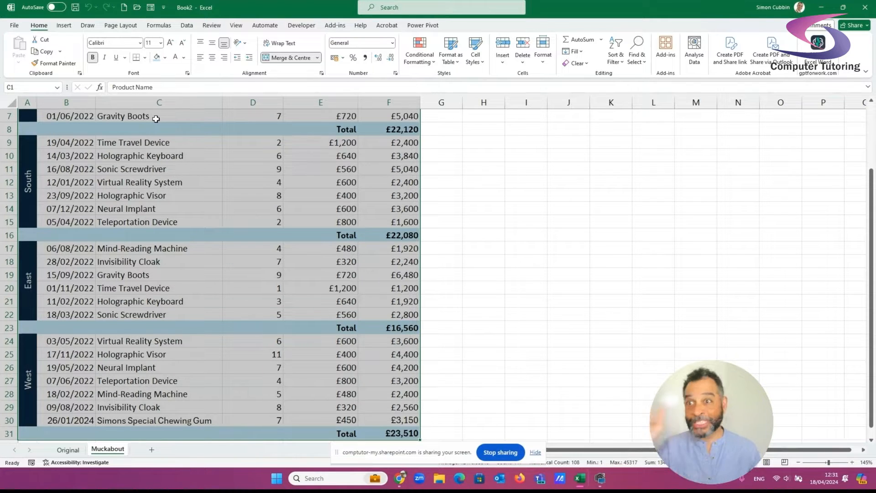
left_click(63, 26)
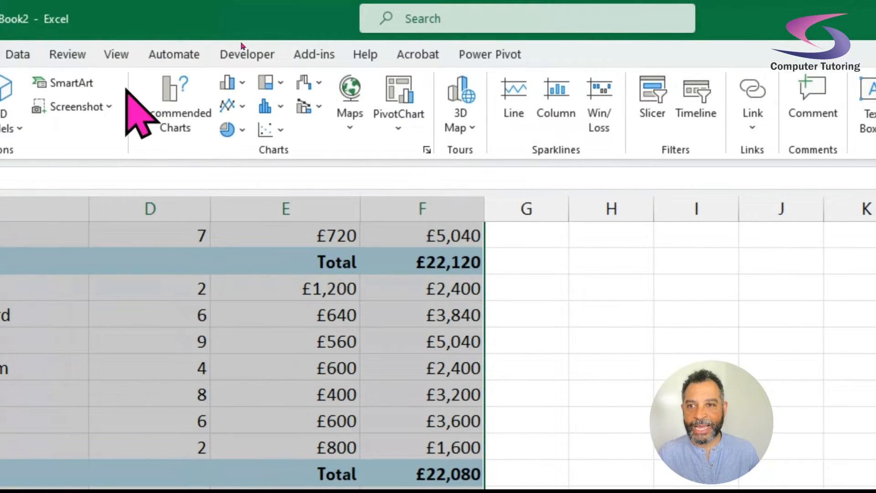
left_click(228, 83)
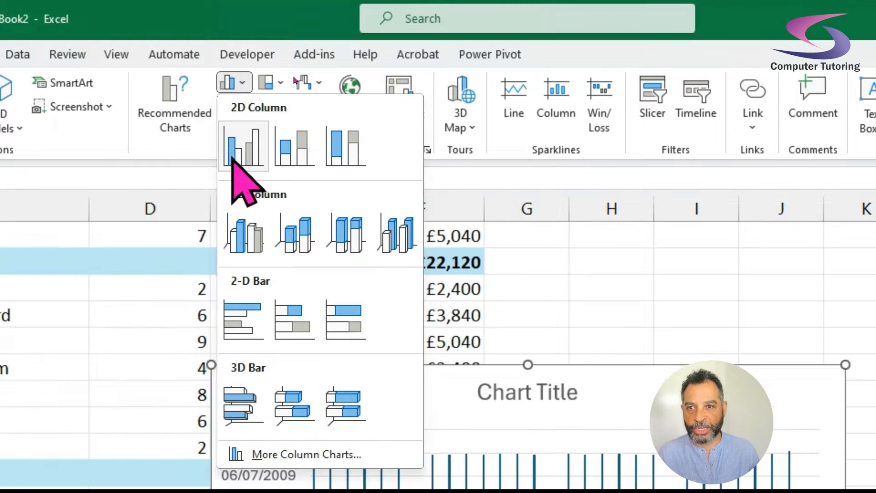
left_click(236, 151)
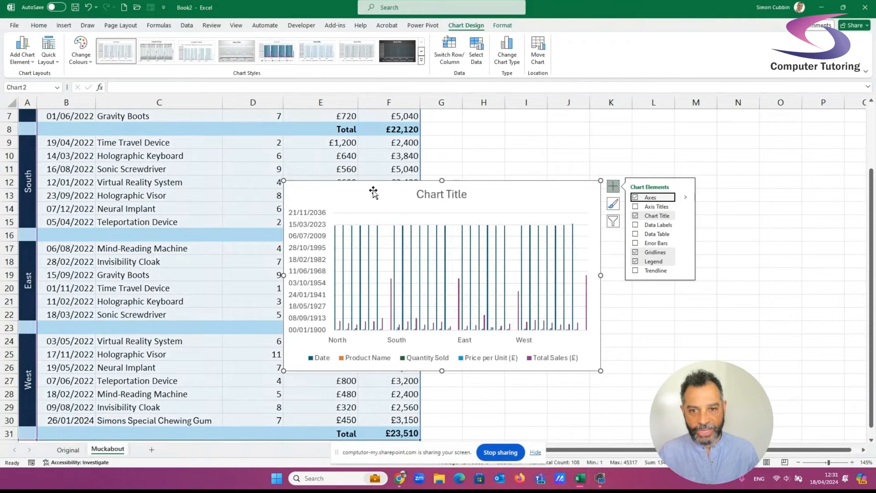
left_click_drag(372, 190, 372, 134)
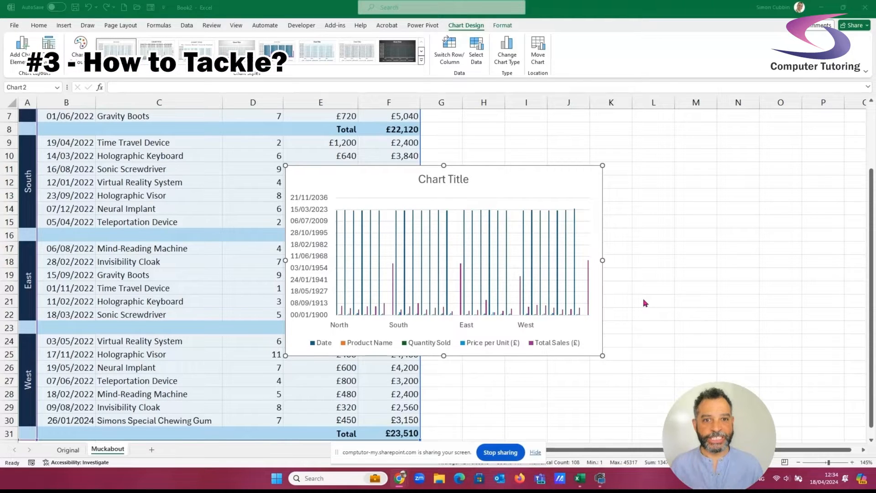
Delete the clustered column chart from the Muckabout sheet and deselect the data
key("Delete")
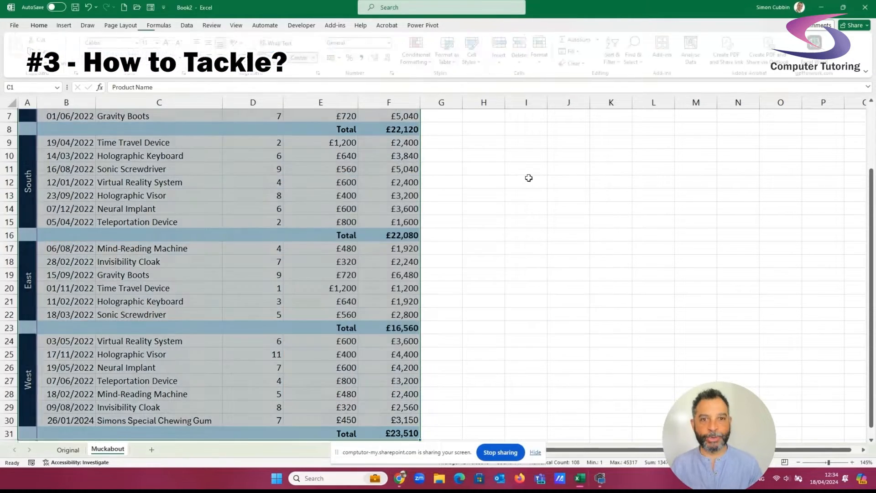
left_click(281, 222)
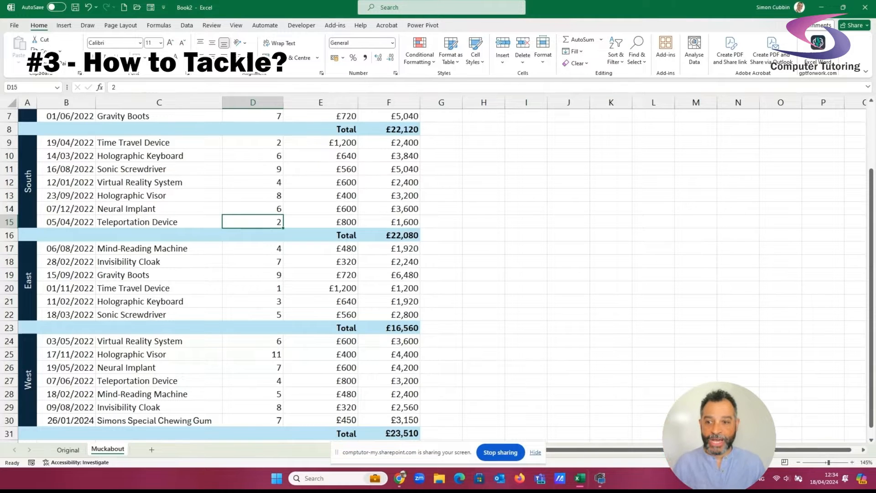
Load the Muckabout range A1:F31 into Power Query as a table with headers
left_click(74, 450)
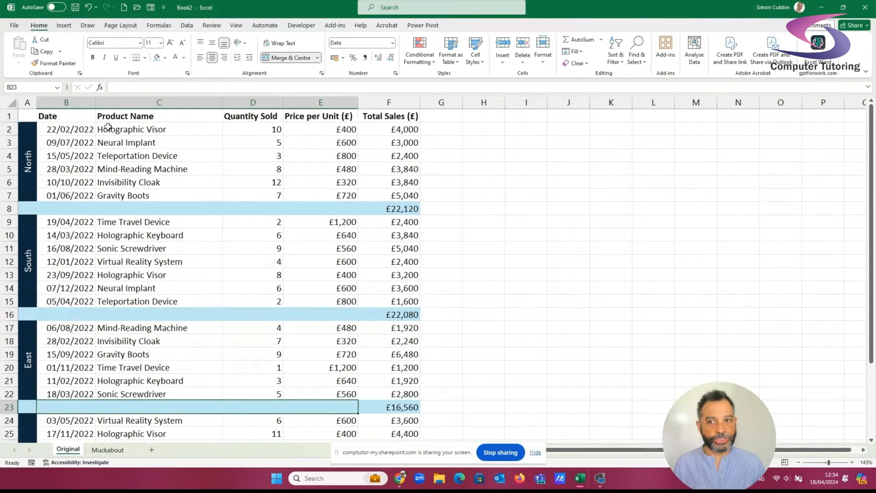
left_click(123, 451)
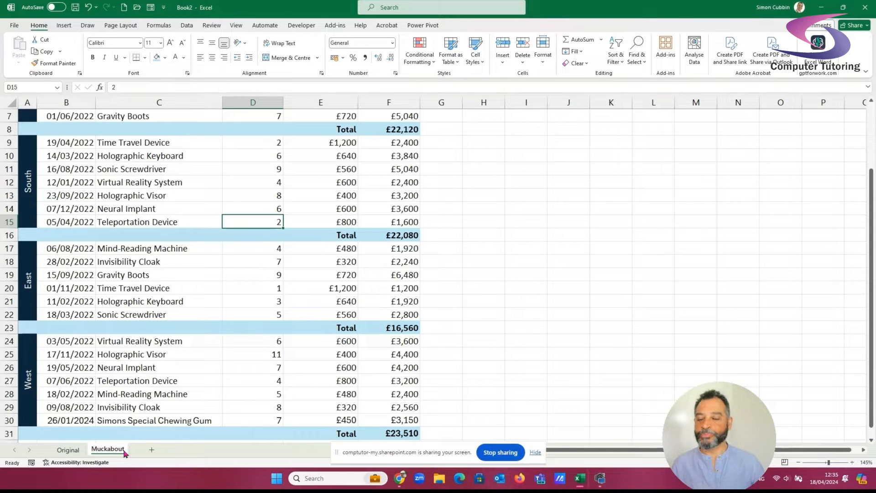
left_click(165, 196)
key("ctrl+a")
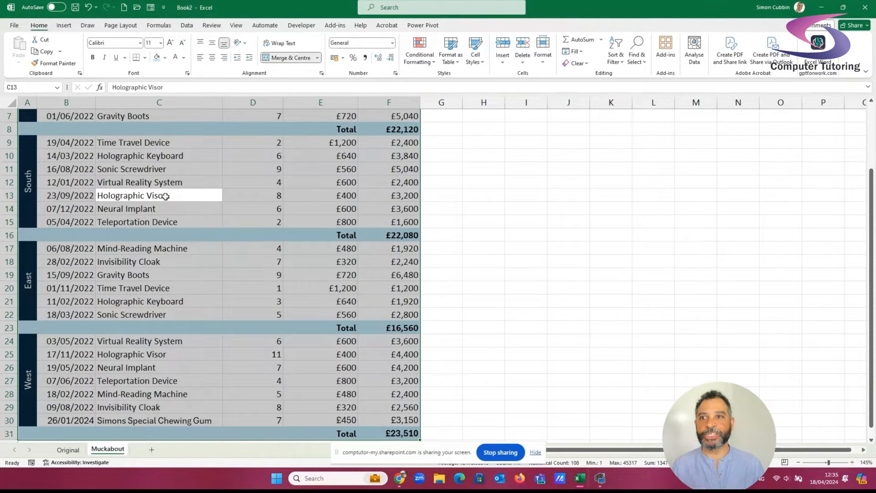
left_click(188, 27)
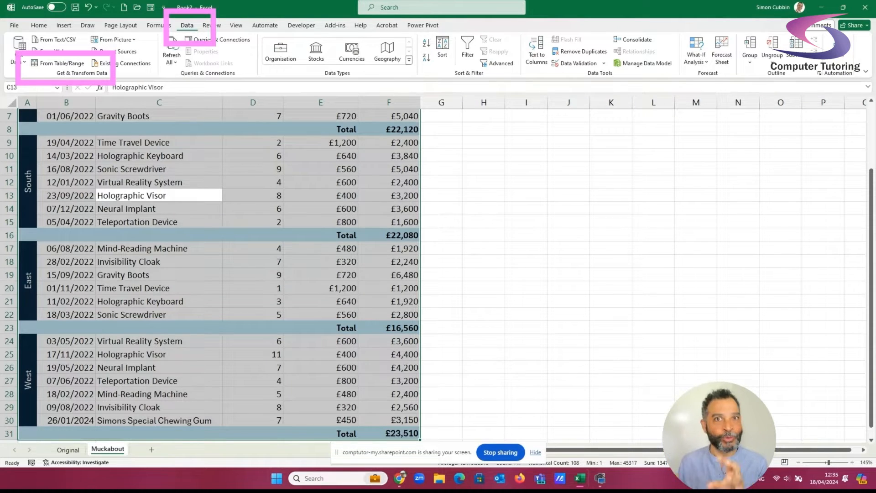
left_click(69, 64)
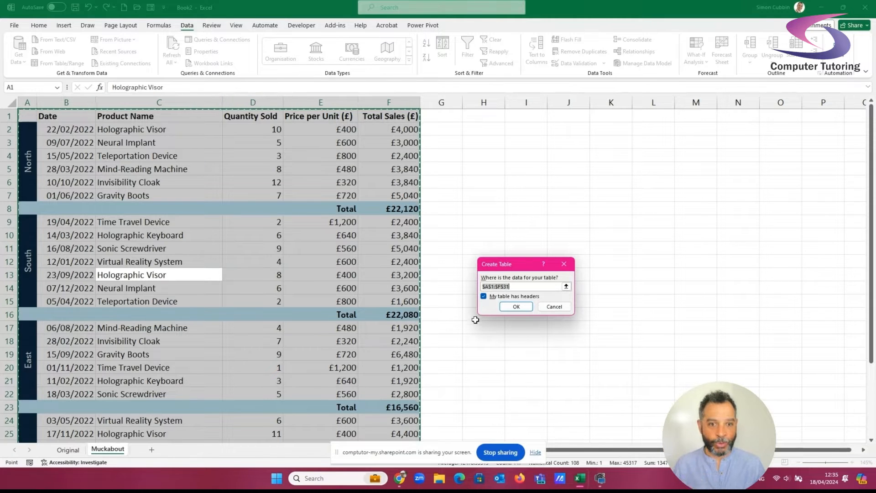
left_click(517, 307)
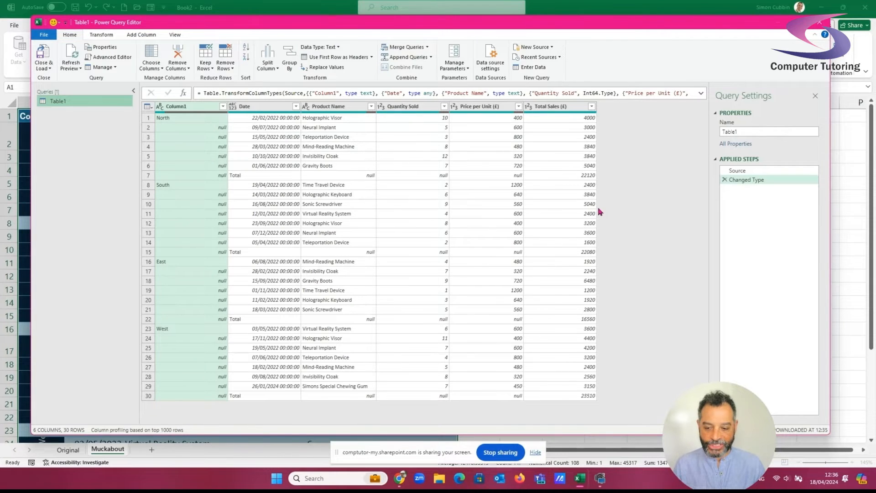
Compare the query's Source step with its Changed Type step
left_click_drag(715, 160, 840, 340)
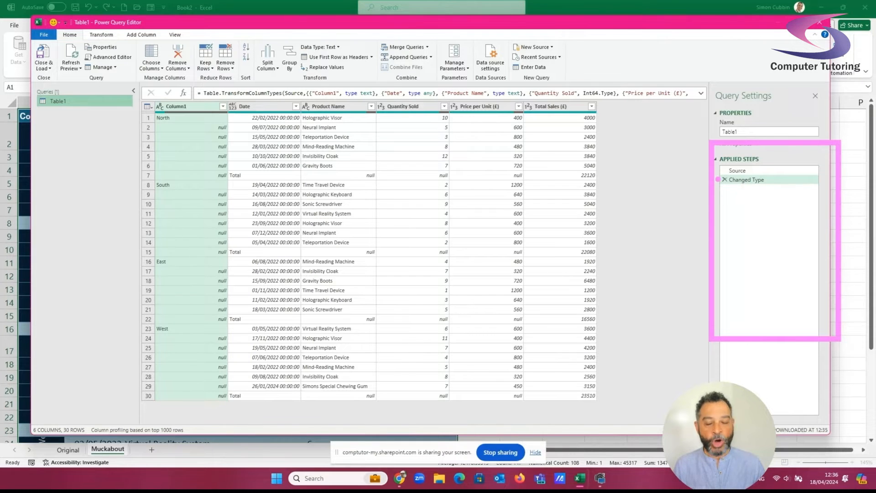
left_click(746, 172)
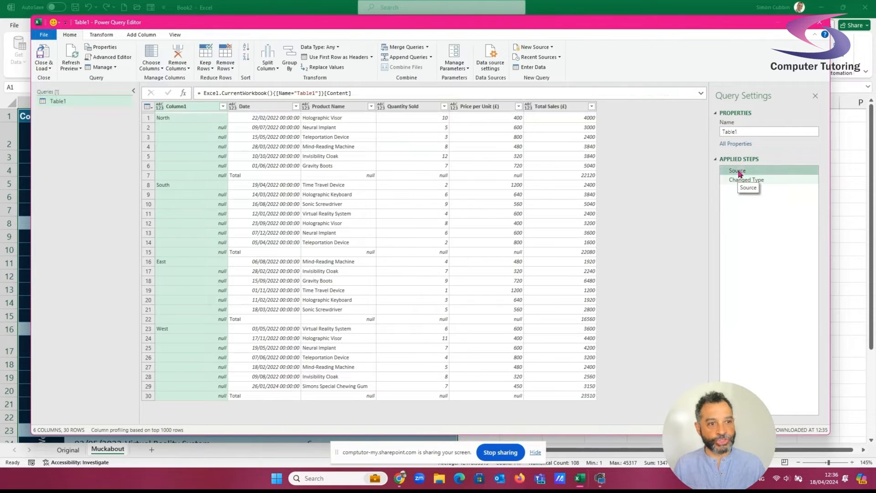
left_click(761, 181)
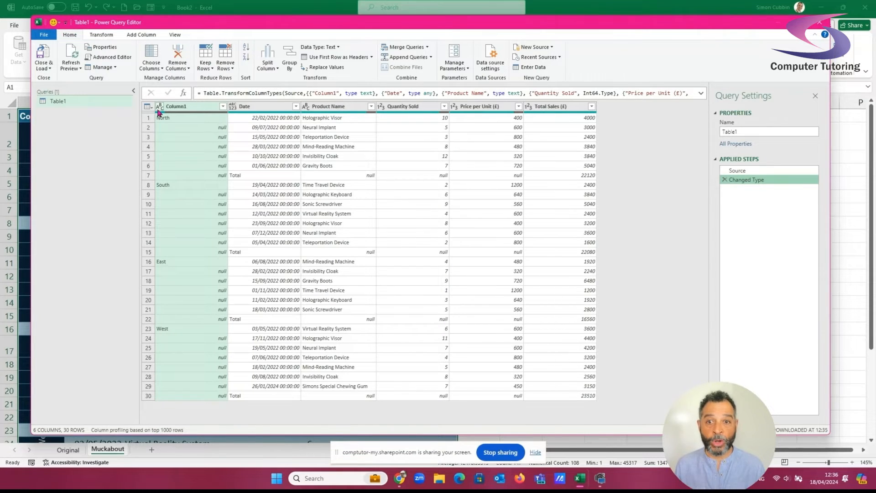
key("ctrl+2")
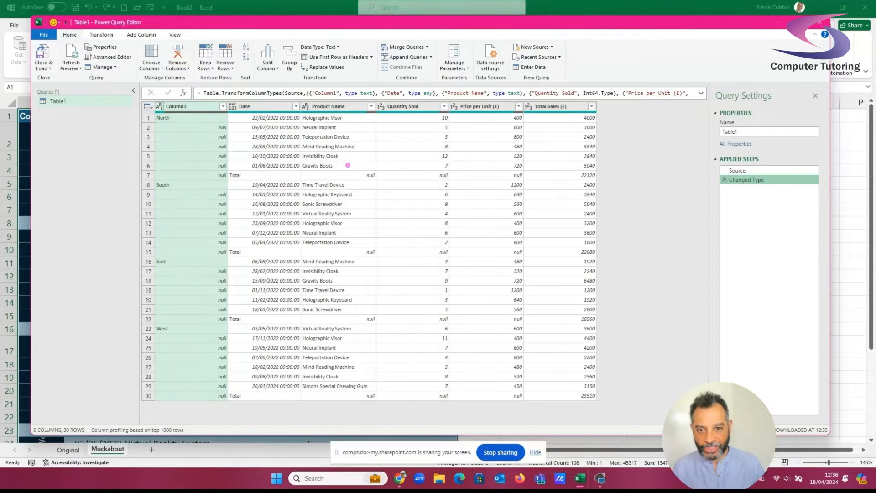
left_click_drag(347, 163, 384, 189)
left_click_drag(425, 162, 466, 190)
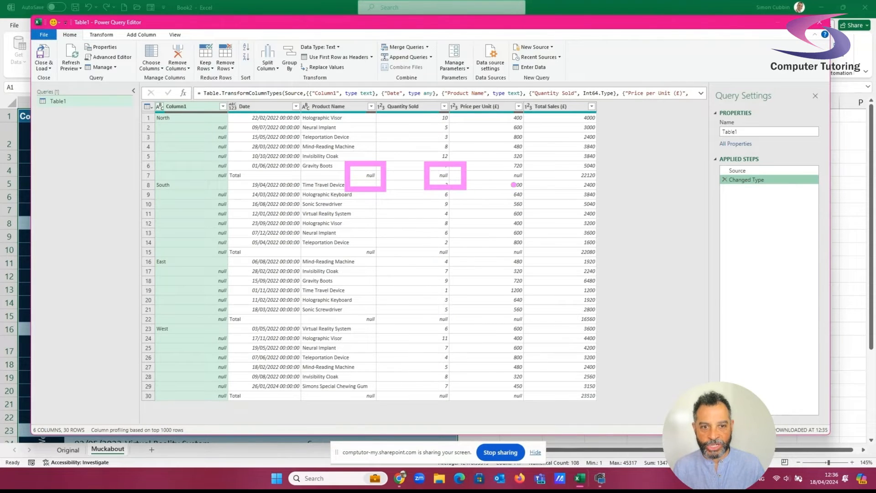
left_click_drag(504, 160, 532, 192)
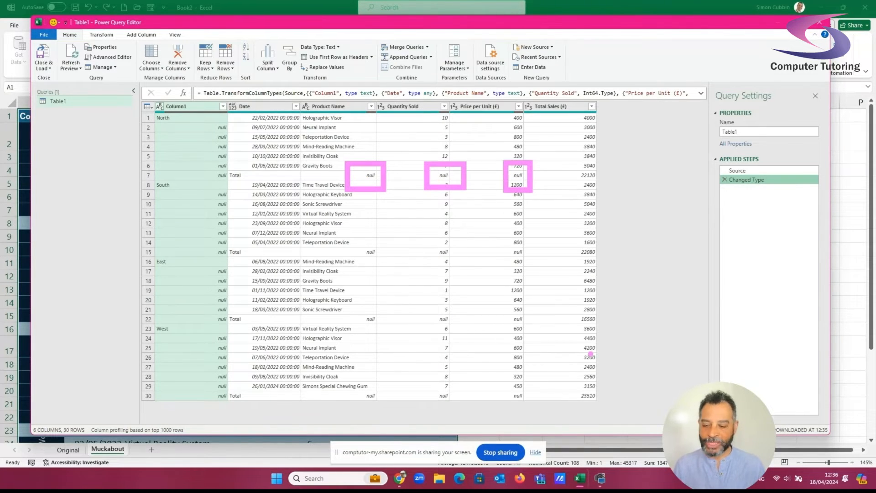
key("Escape")
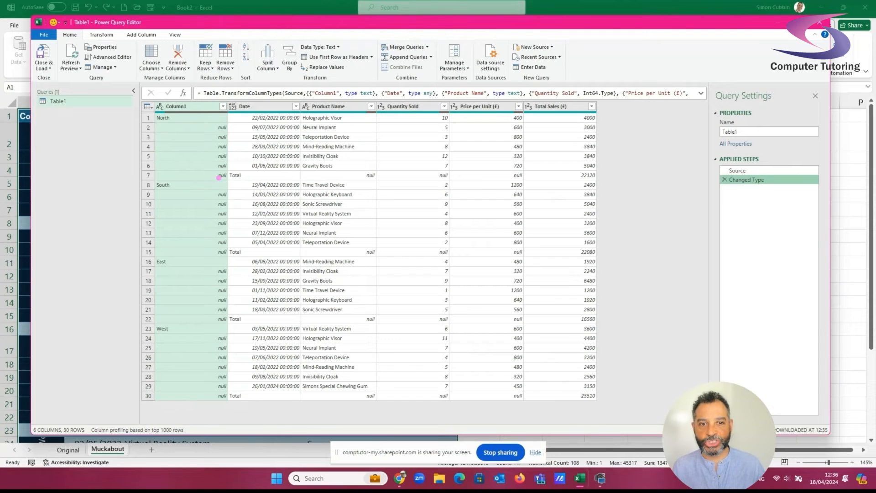
left_click_drag(246, 176, 312, 175)
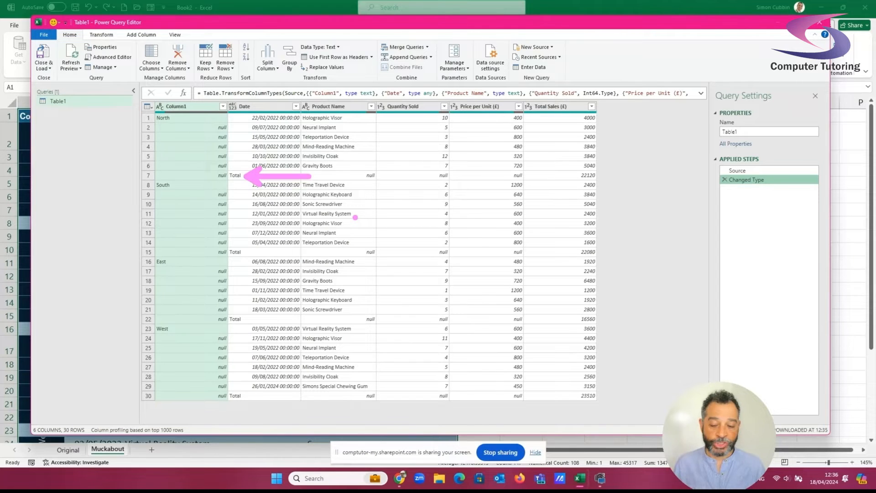
key("Escape")
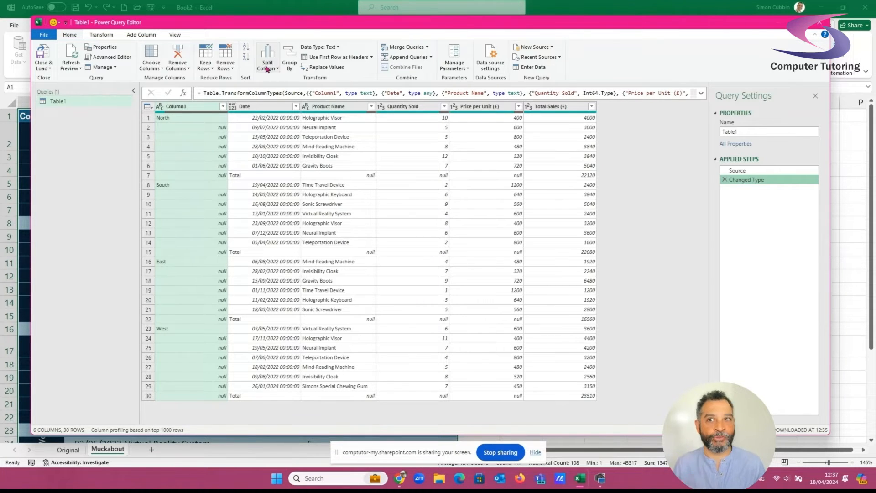
Filter the Date column to exclude the Total rows from the query
left_click(225, 59)
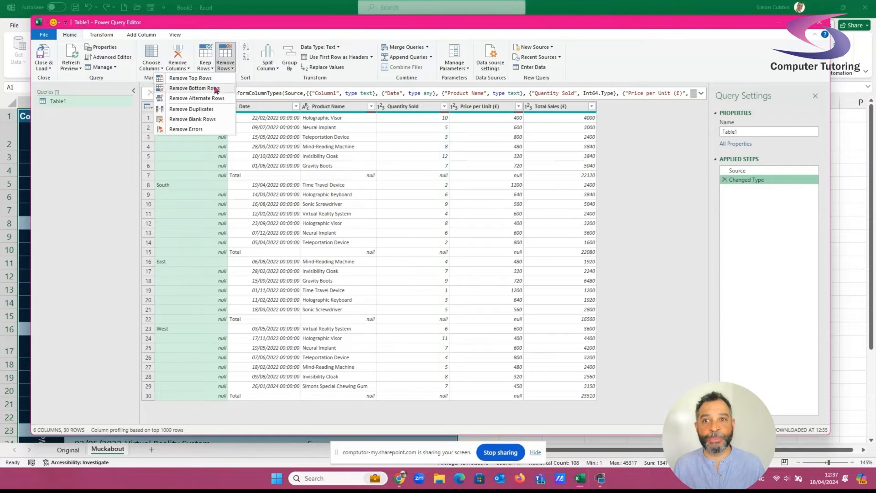
left_click(225, 69)
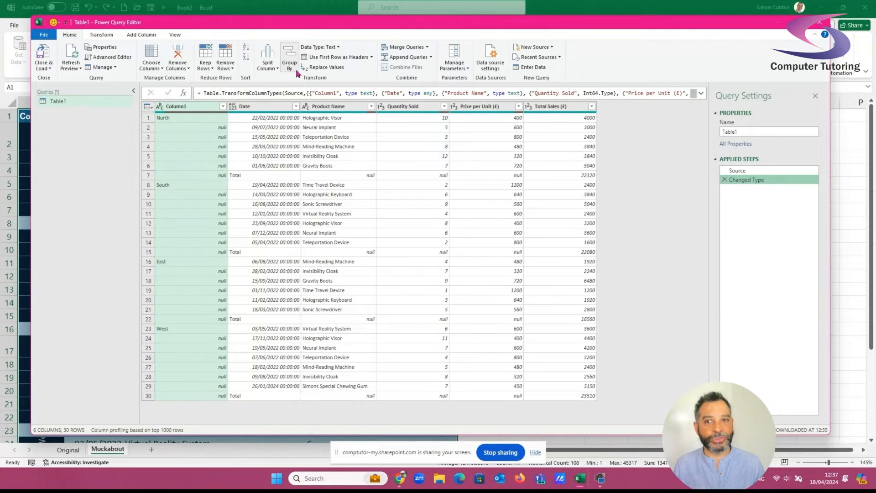
left_click(295, 107)
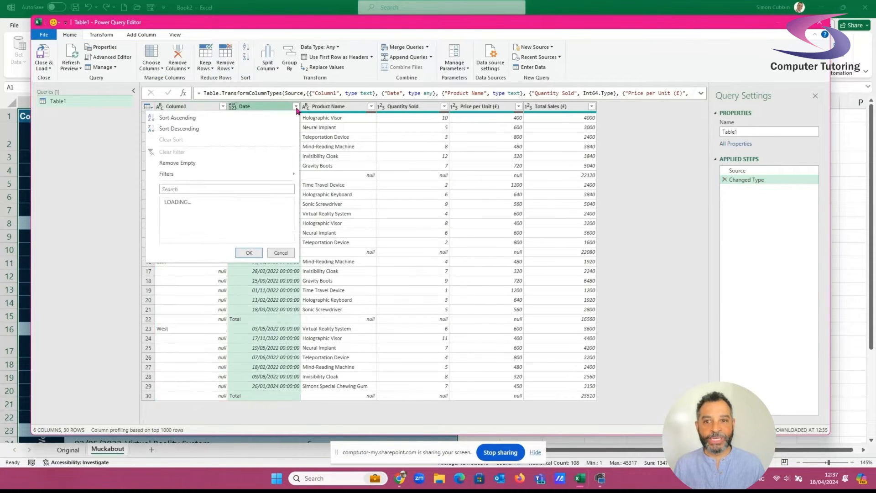
left_click_drag(288, 227, 288, 276)
left_click(168, 353)
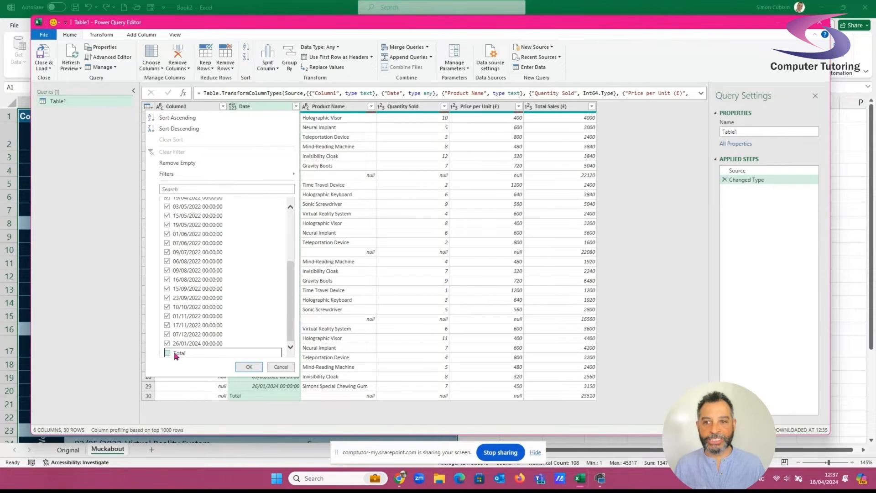
left_click(247, 368)
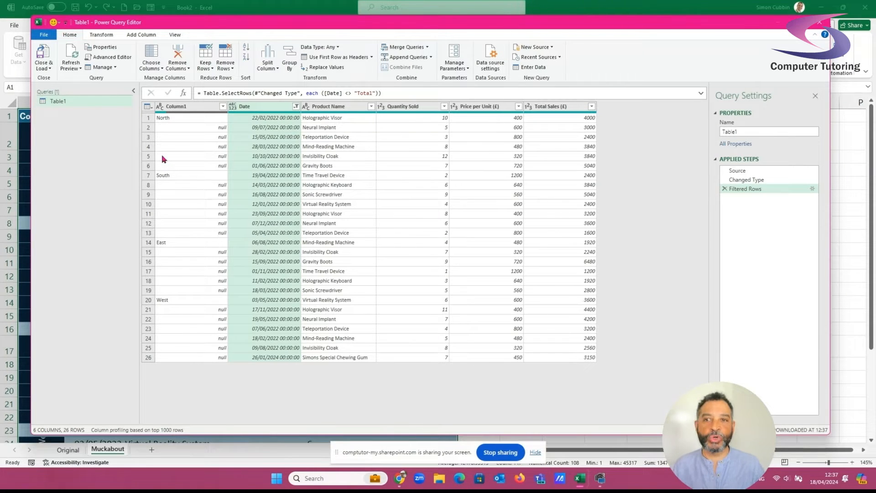
Fill the region names in Column1 down into the null cells beneath them
left_click(177, 119)
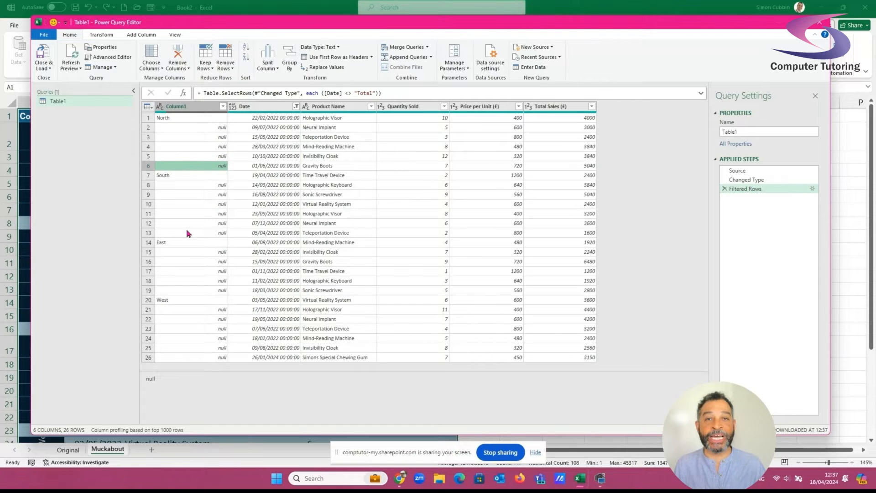
left_click(182, 117)
left_click(184, 128)
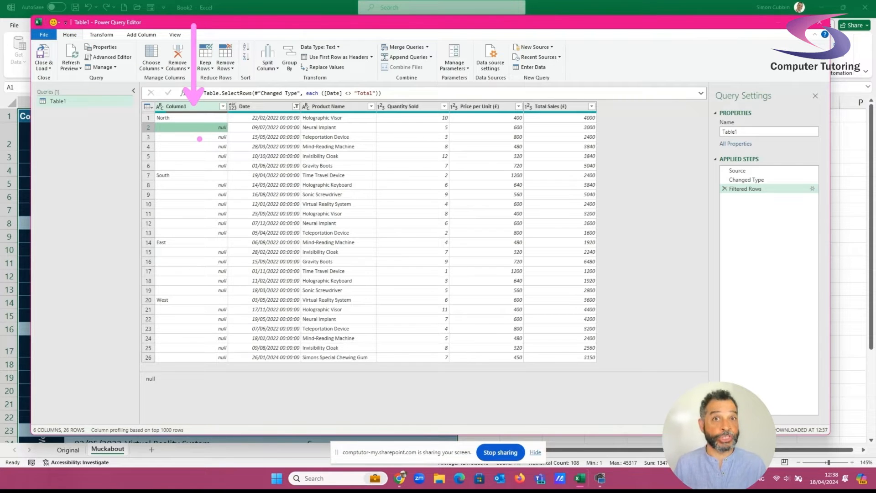
left_click(192, 107)
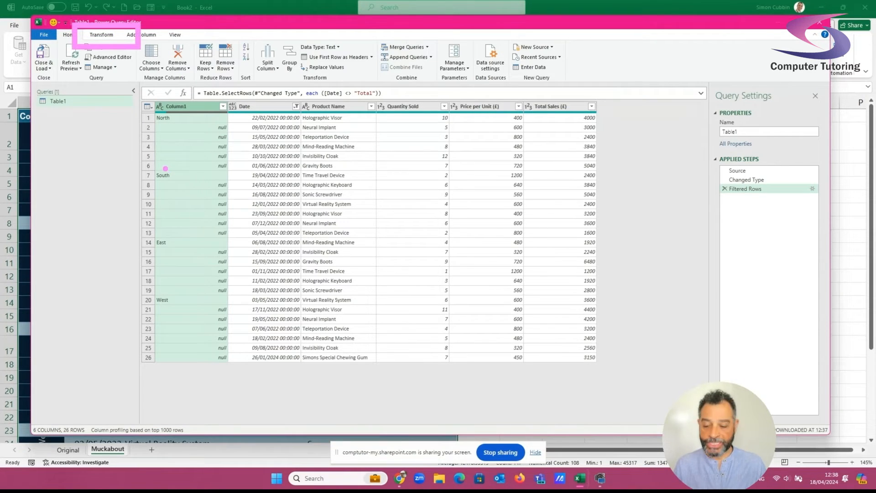
left_click(101, 34)
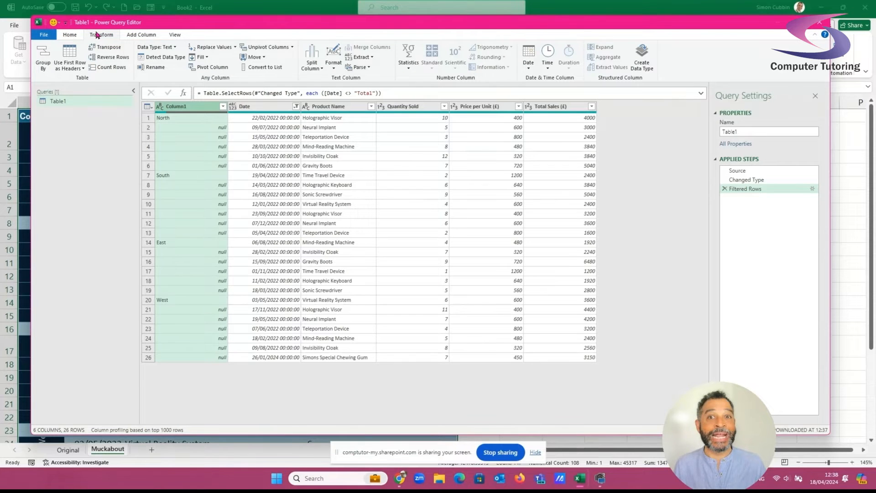
left_click(206, 57)
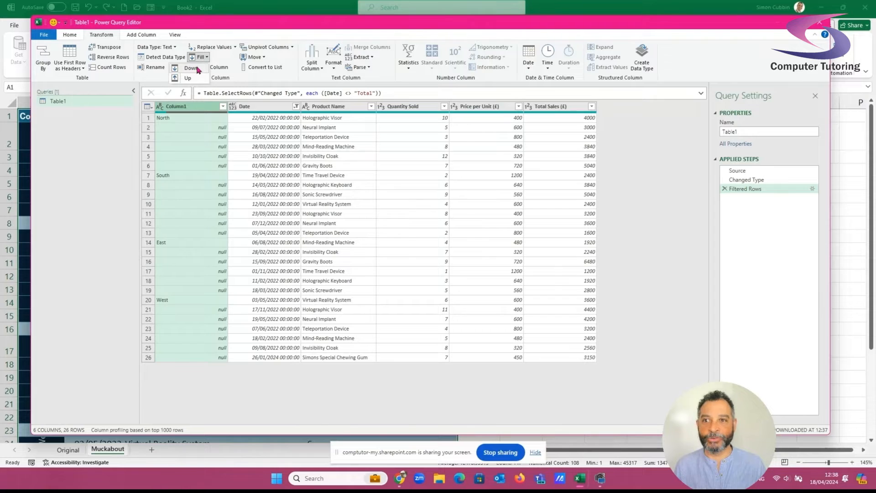
left_click(196, 69)
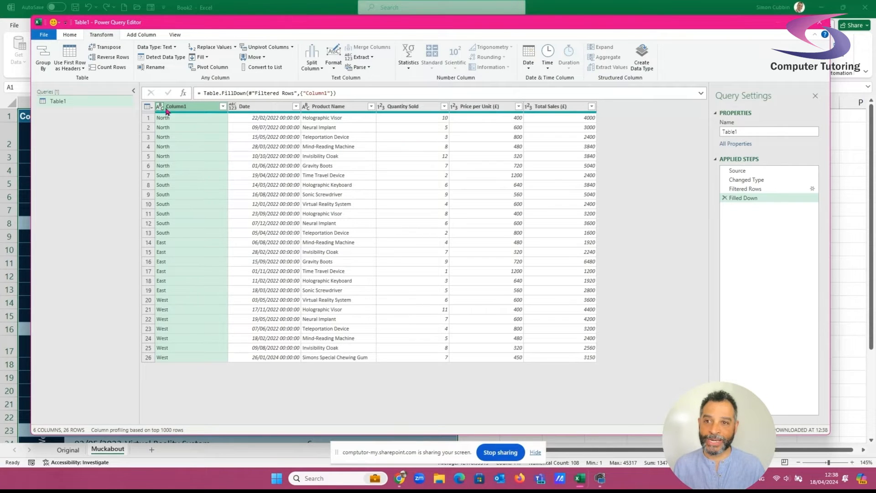
Rename Column1 as Team
double_click(181, 107)
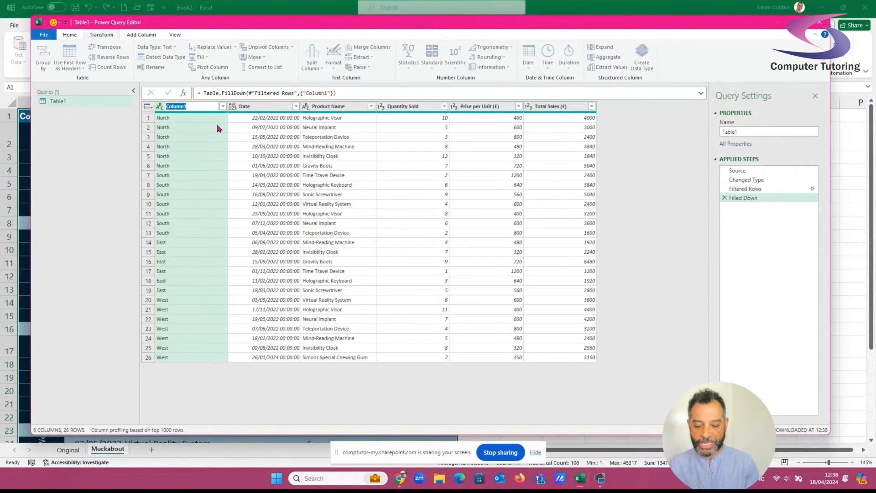
key("BackSpace")
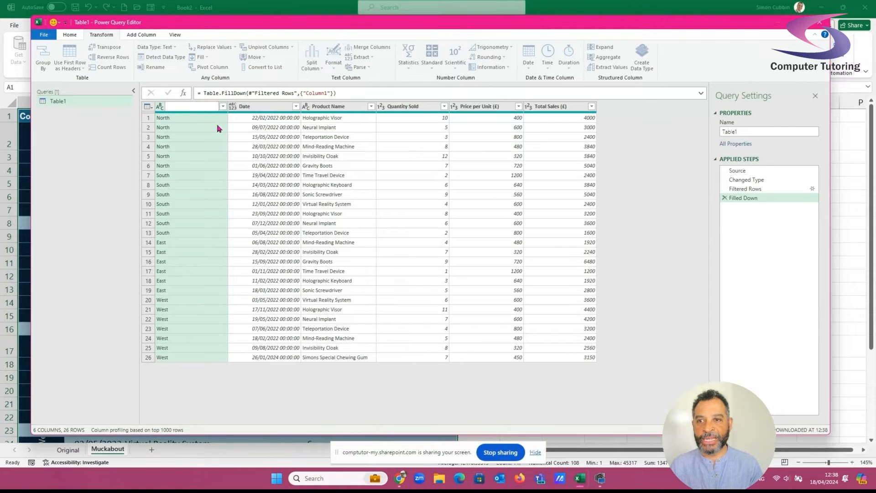
type("Team")
key("Return")
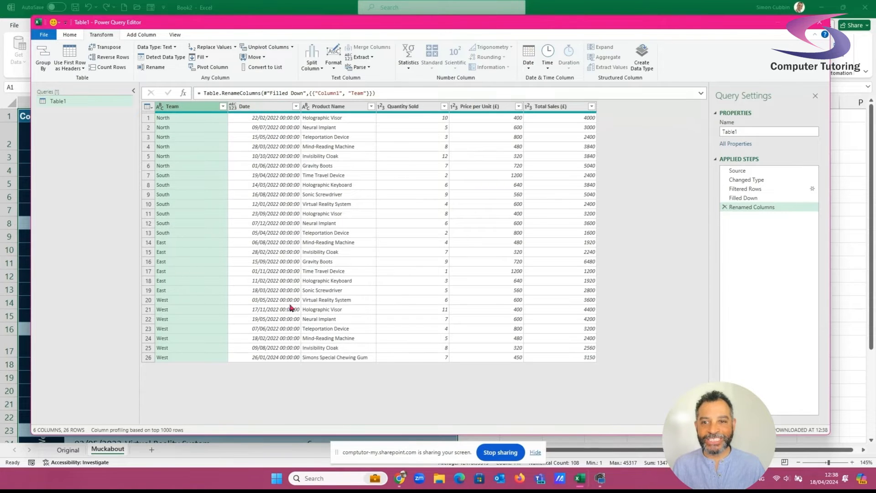
Set the Date column's data type to Date and the Product Name column's to Text
left_click(232, 111)
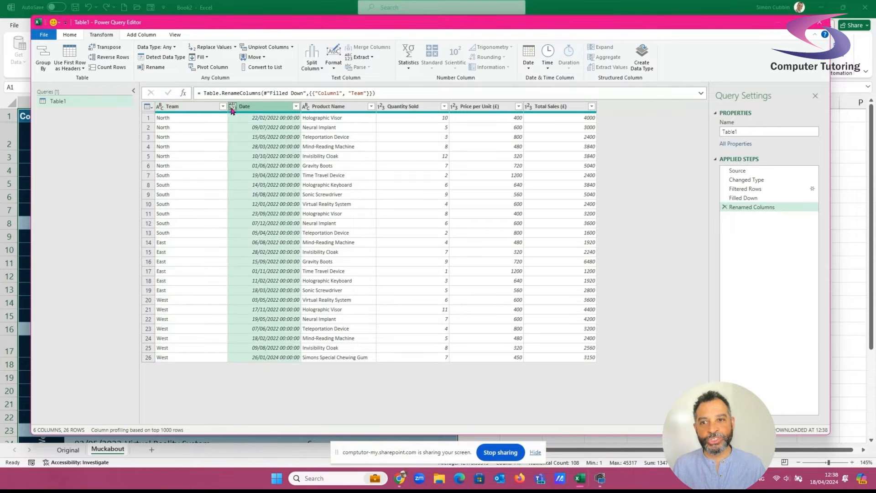
left_click(233, 109)
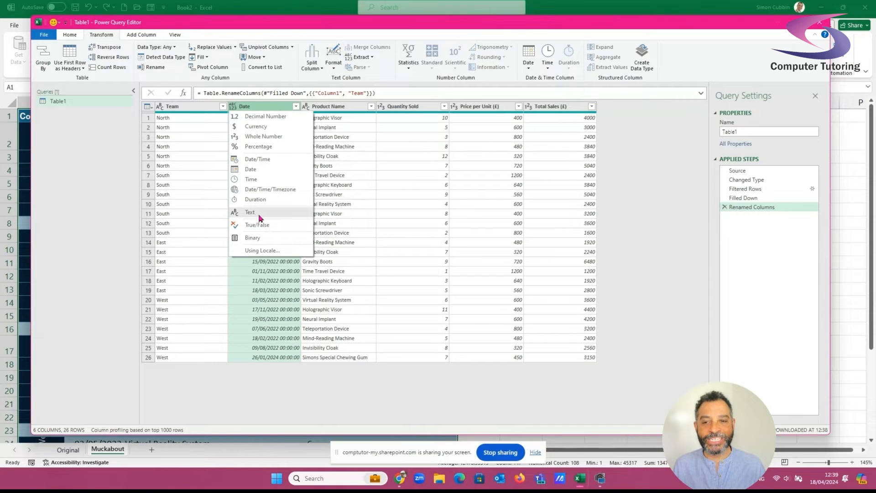
left_click(251, 170)
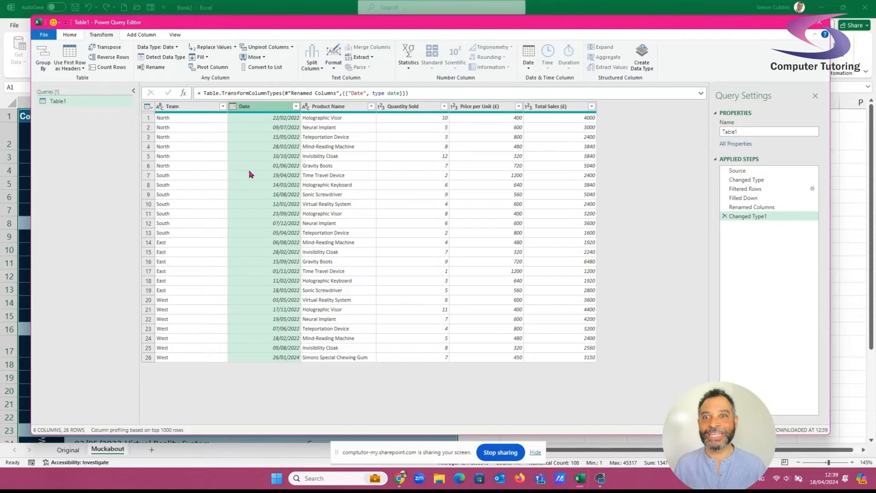
left_click(306, 107)
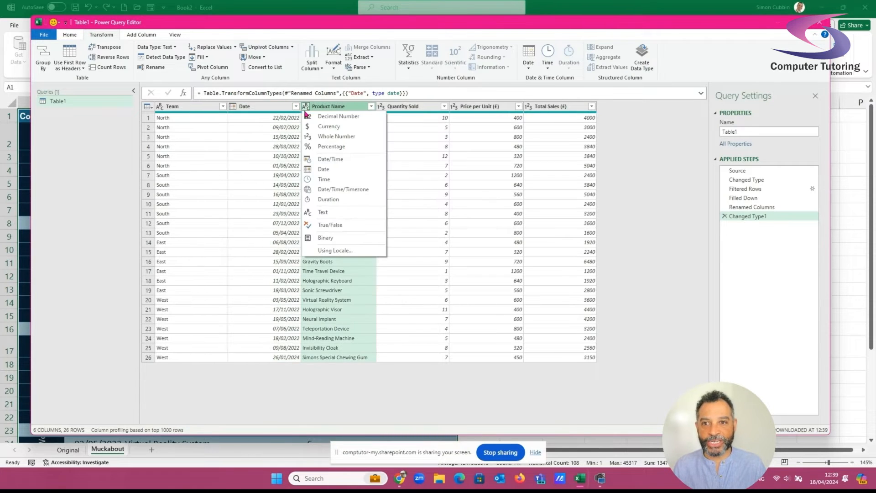
left_click(328, 213)
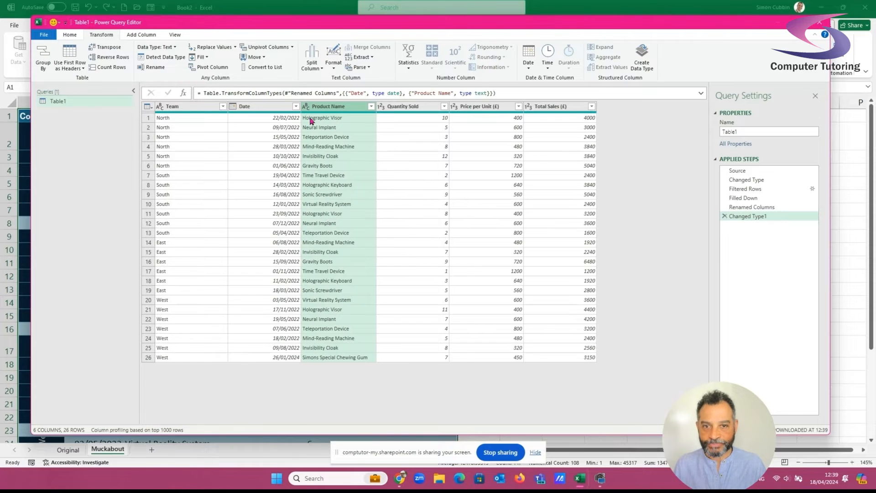
Set the Quantity Sold column to Whole Number, and the Price per Unit (£) and Total Sales (£) columns to Currency
left_click(382, 108)
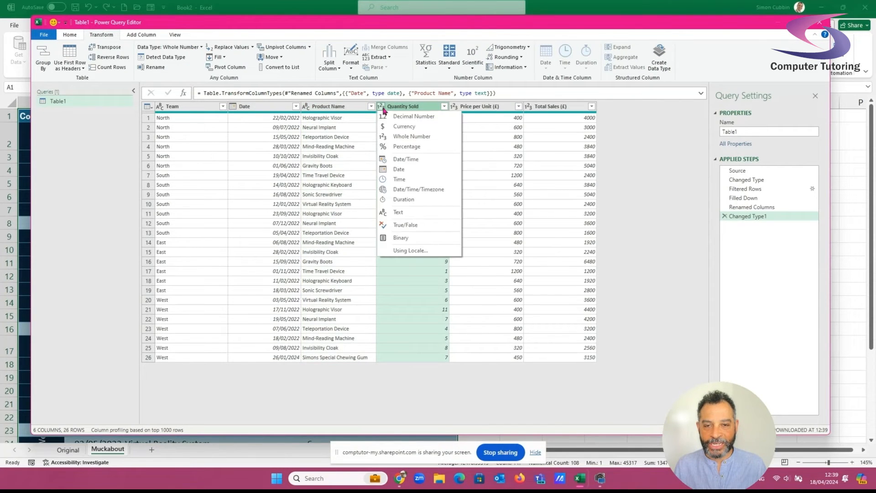
left_click(415, 137)
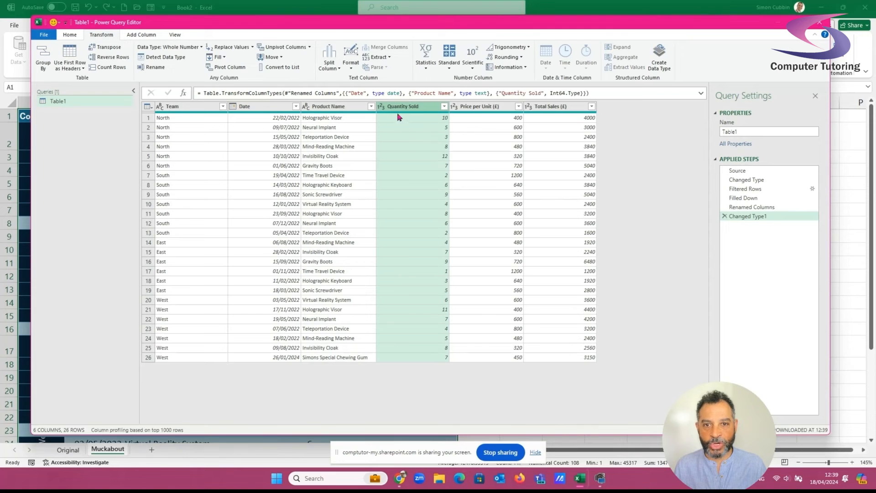
left_click(456, 111)
left_click(485, 136)
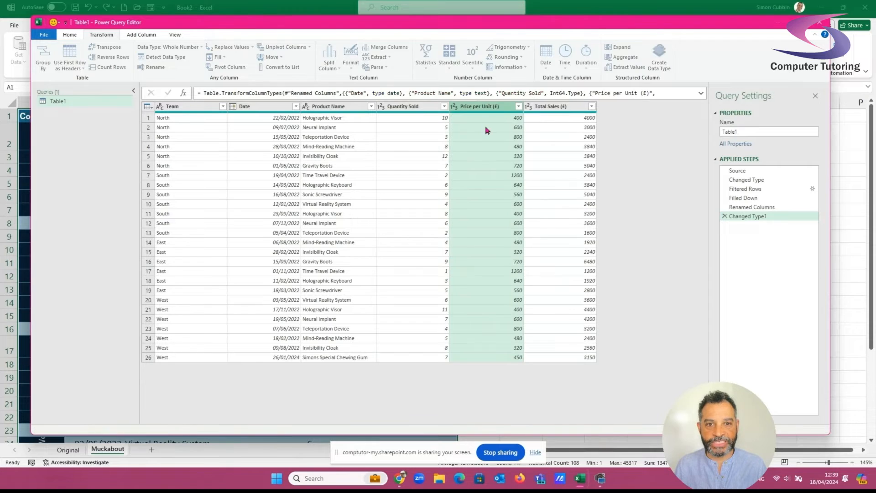
left_click(529, 109)
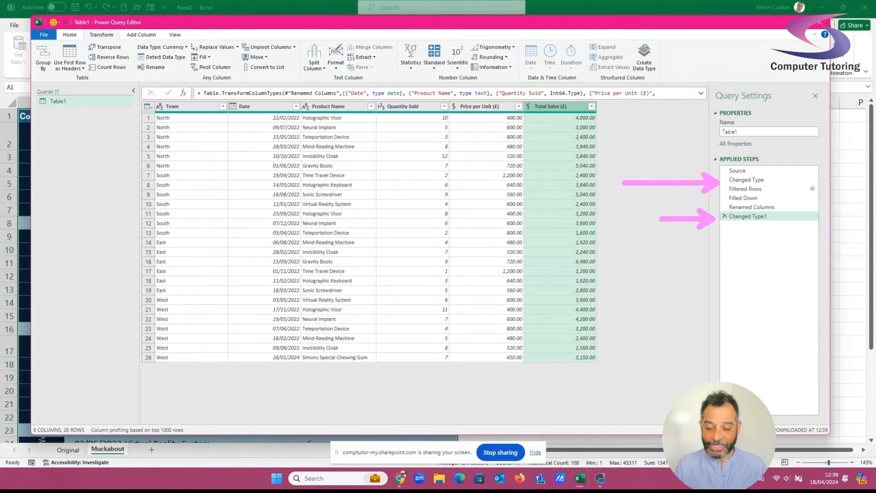
Delete the original Changed Type step from the query's applied steps
left_click(741, 179)
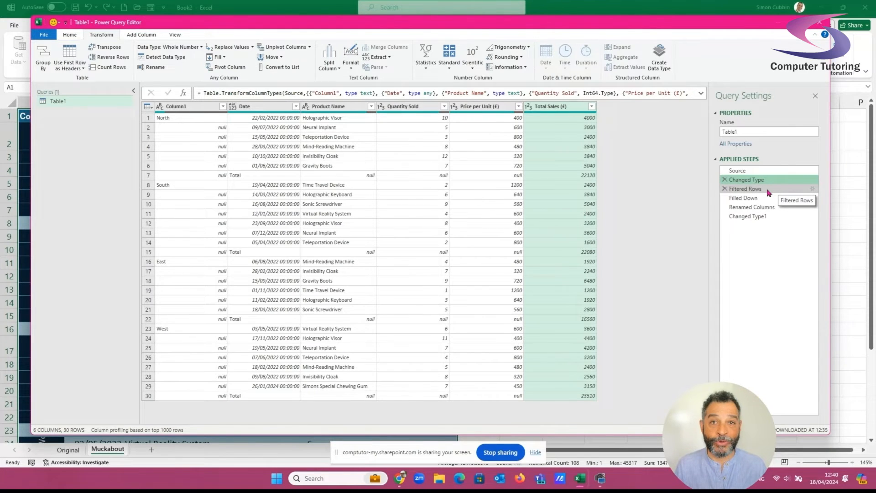
left_click(725, 180)
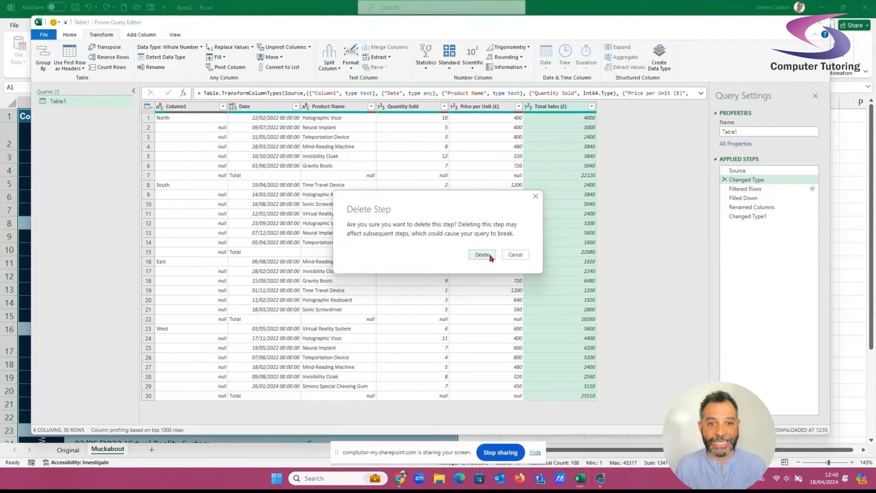
left_click(483, 255)
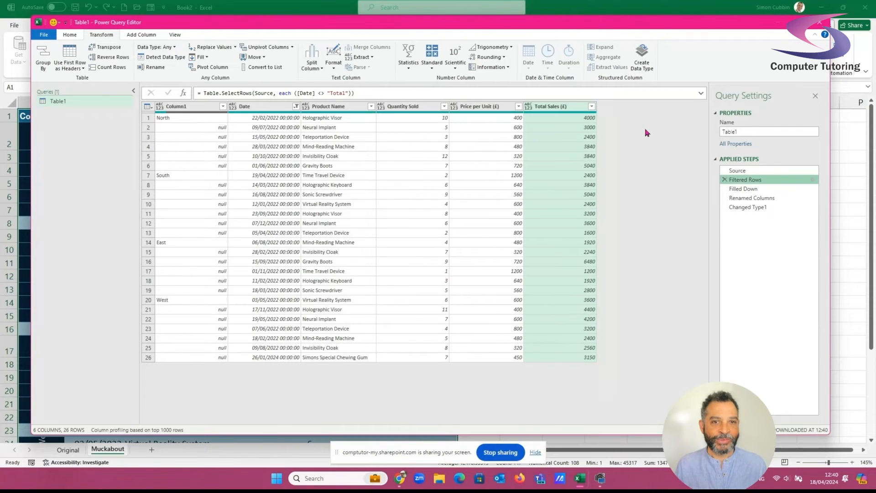
Return to the Changed Type1 step and set the Team column's data type to Text
left_click(751, 207)
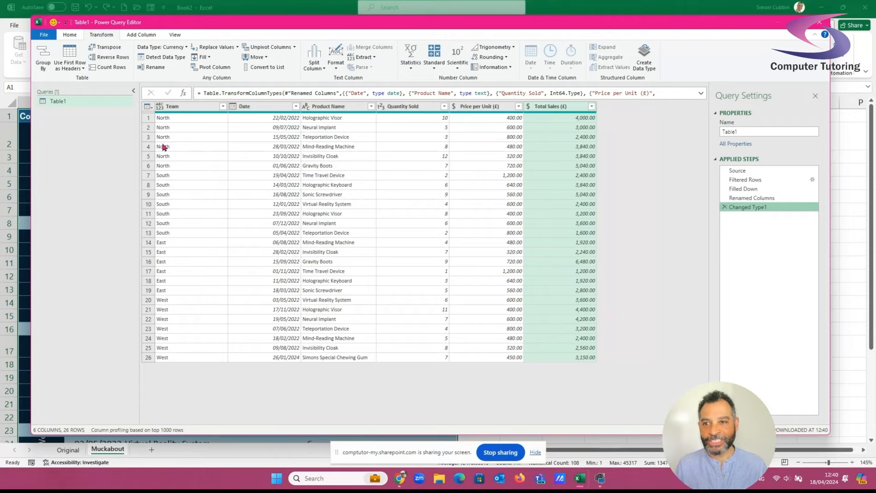
left_click(160, 107)
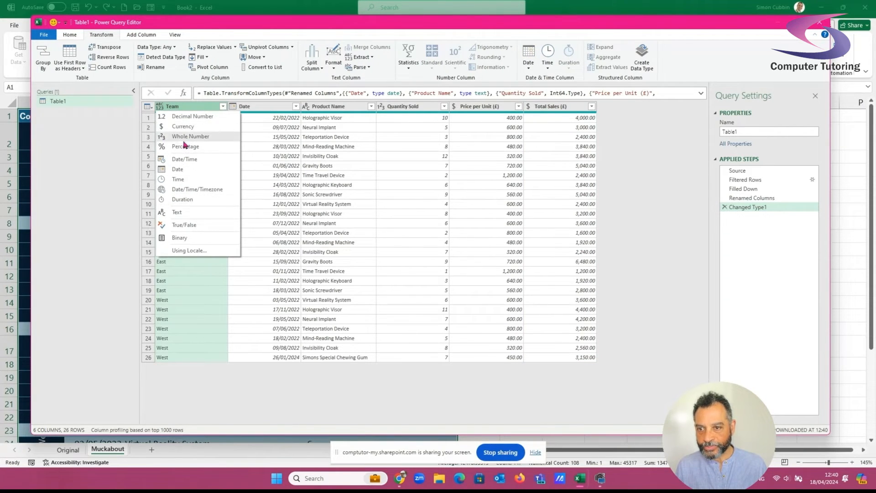
left_click(187, 212)
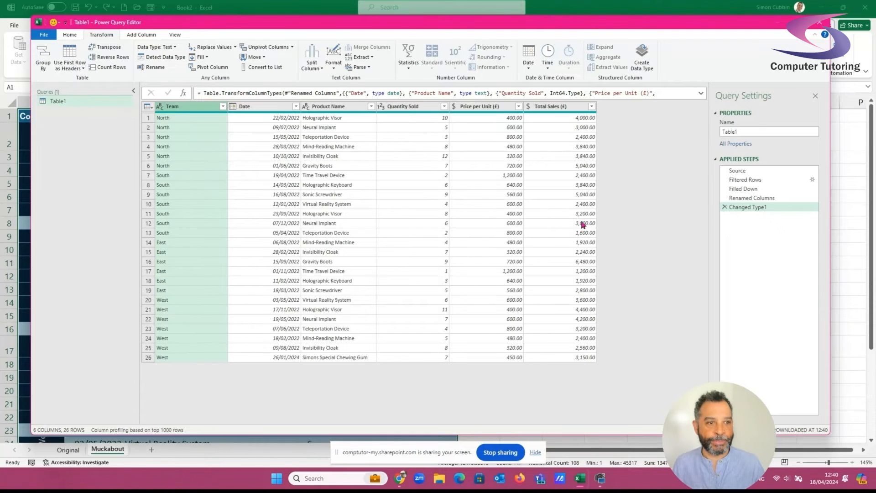
Rename the Changed Type1 step as "Change the data Types"
left_click(753, 207)
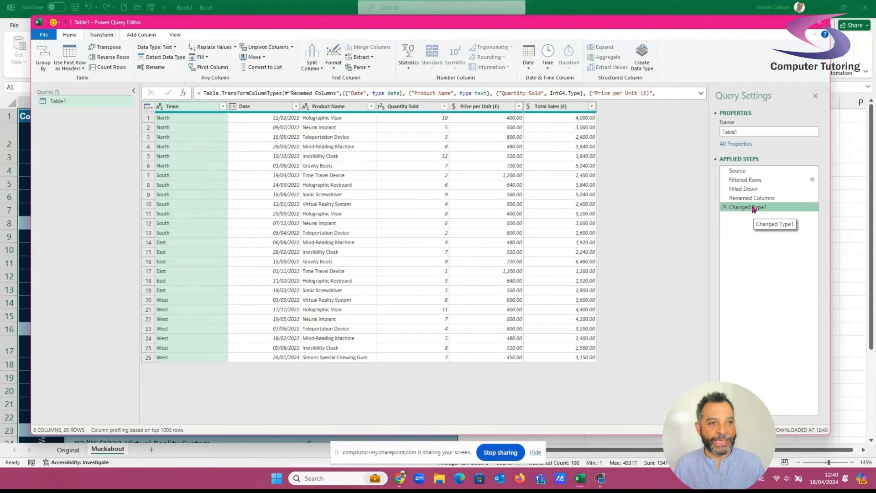
right_click(753, 209)
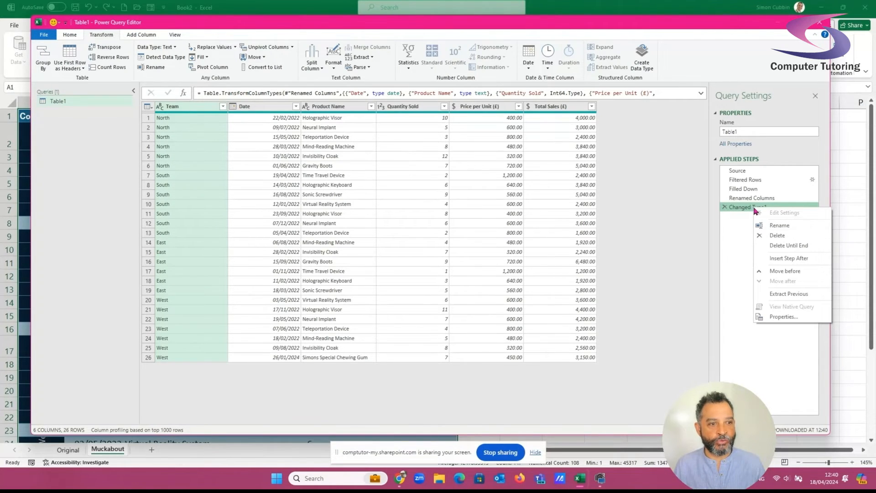
left_click(780, 225)
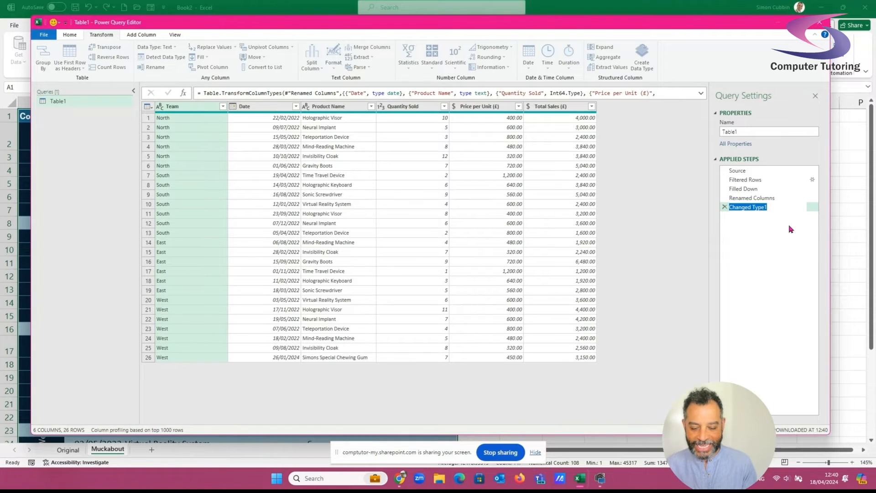
type("Change ")
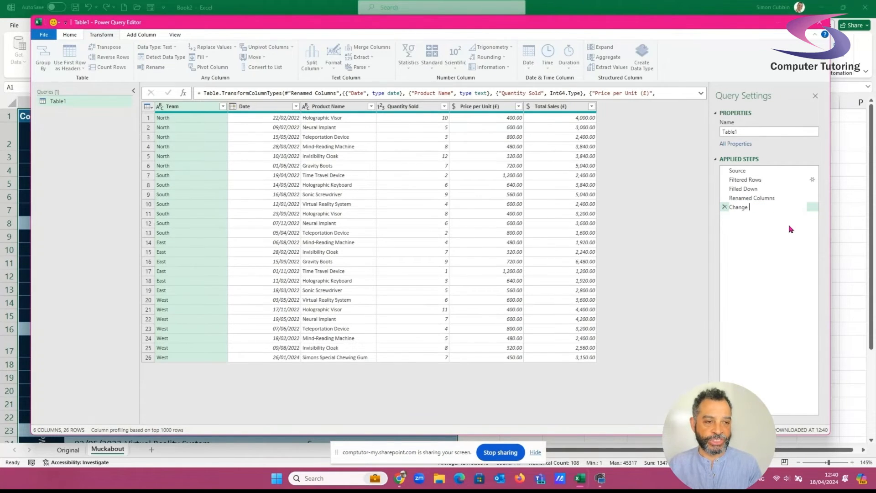
type("the data Type")
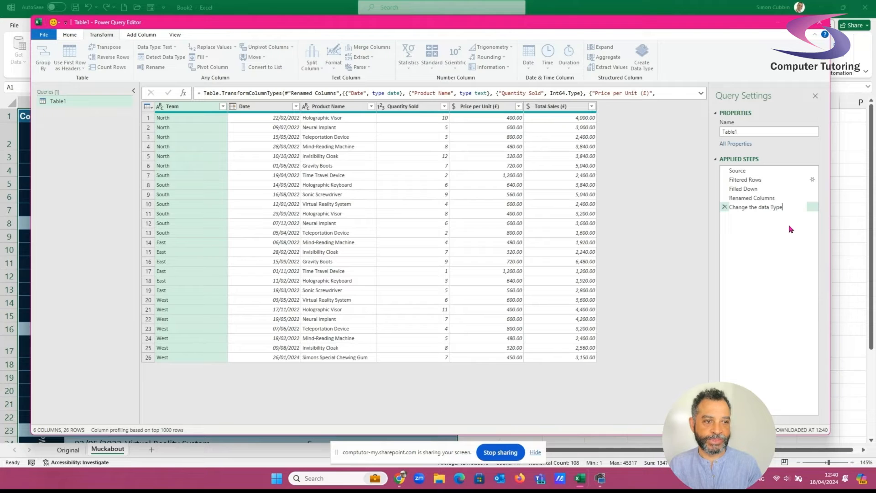
type("s")
key("Return")
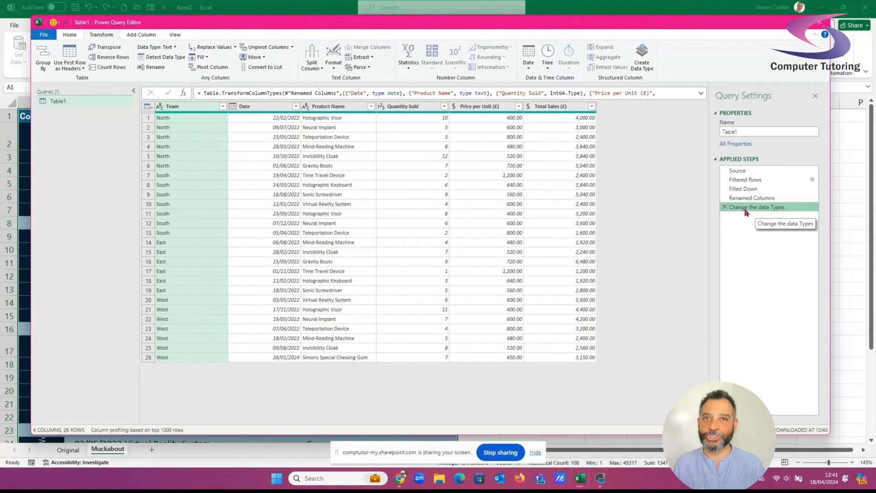
Rename the Renamed Columns applied step as "Rename Column 1 to Team"
left_click(764, 200)
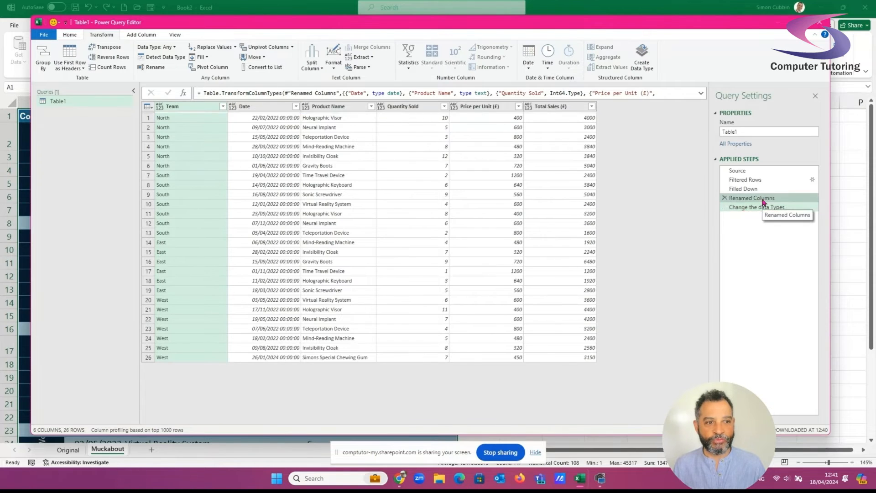
right_click(768, 200)
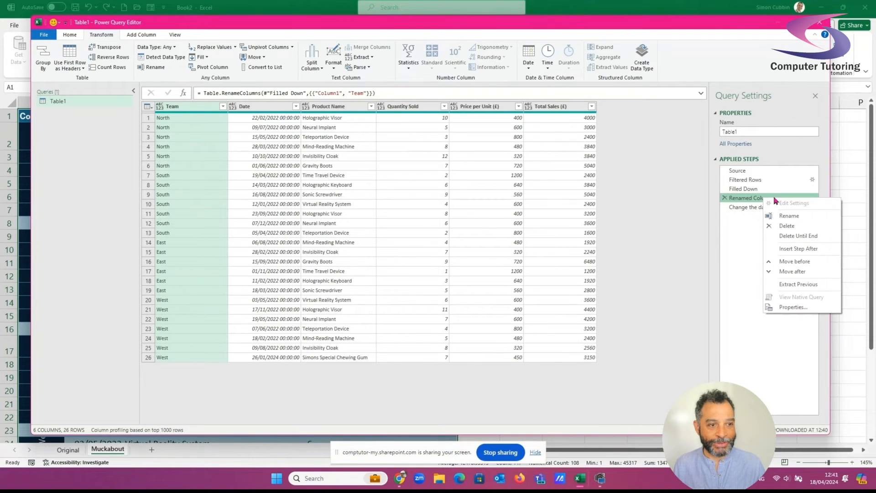
left_click(797, 216)
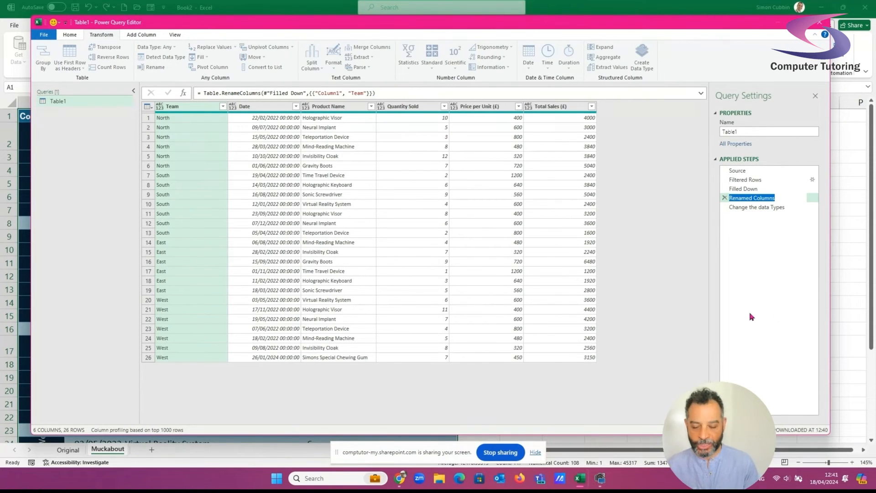
type("Rename ")
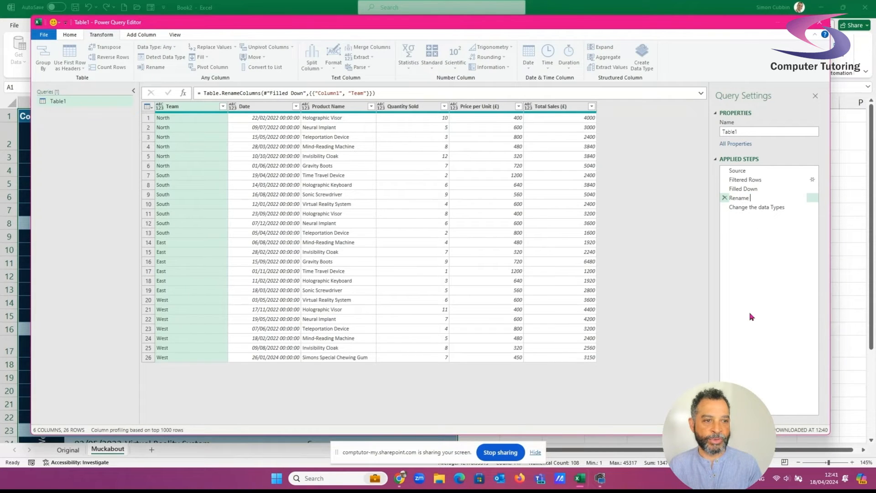
type("Column ")
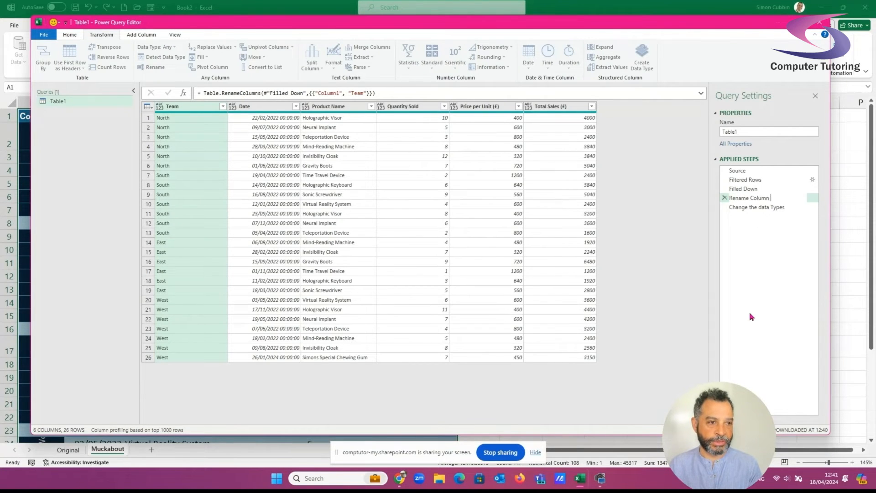
type("1 to Team")
key("Return")
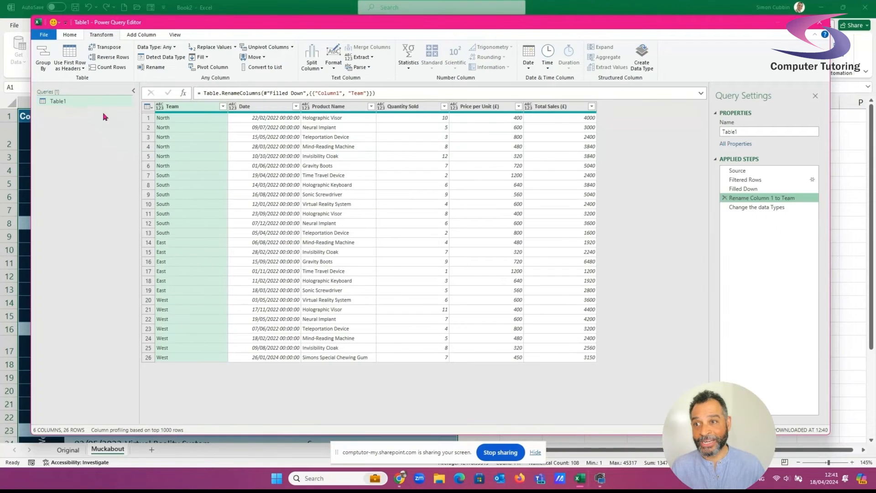
Rename the Table1 query as SalesData
right_click(61, 103)
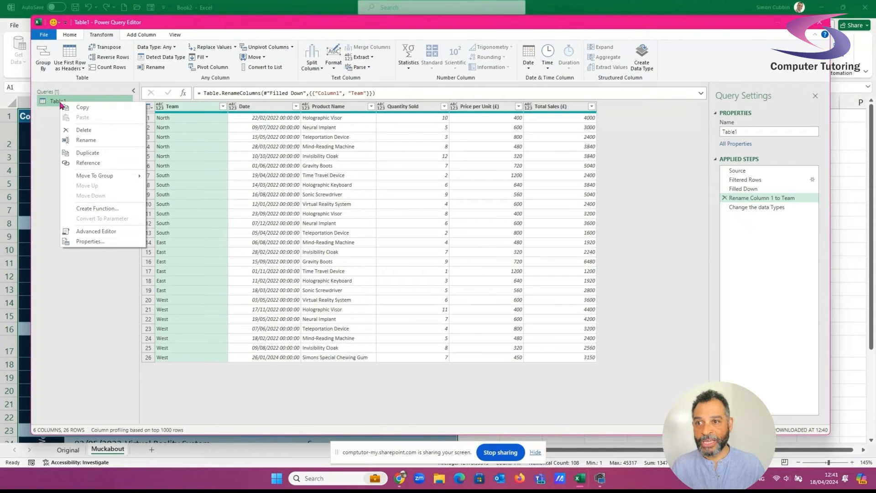
left_click(92, 141)
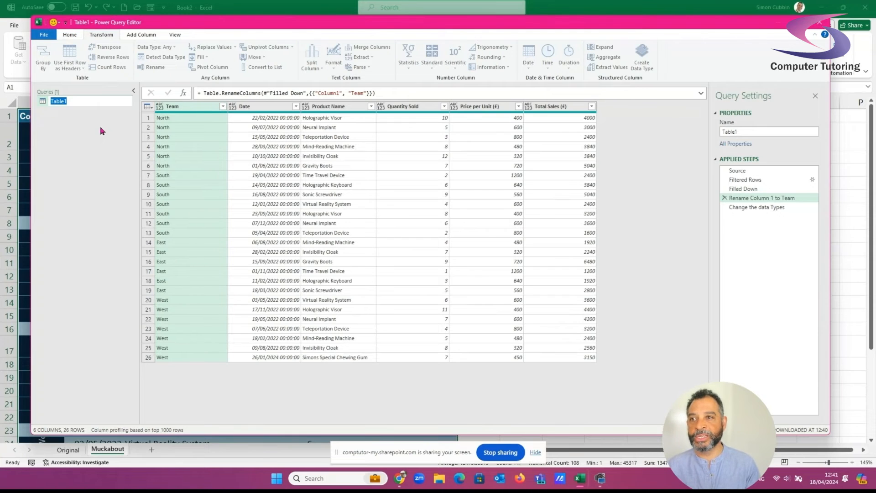
type("SalesData")
key("Return")
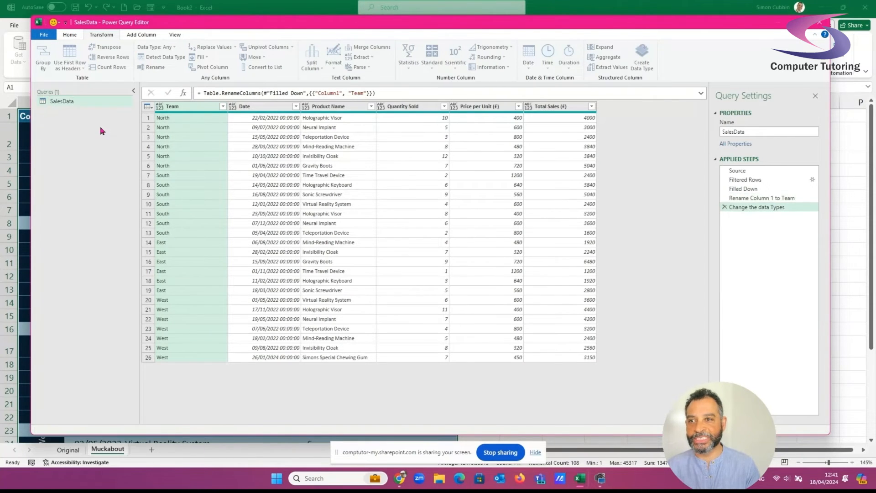
key("ctrl+2")
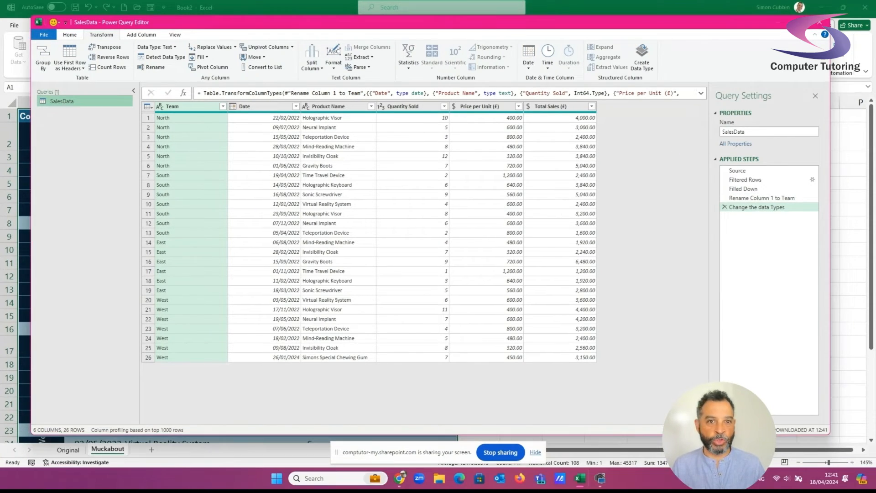
left_click_drag(710, 112, 825, 157)
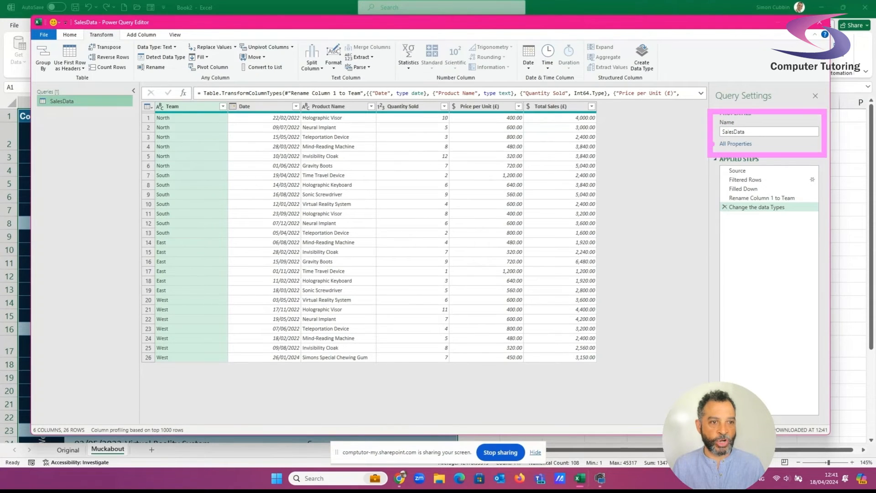
left_click_drag(713, 135, 614, 178)
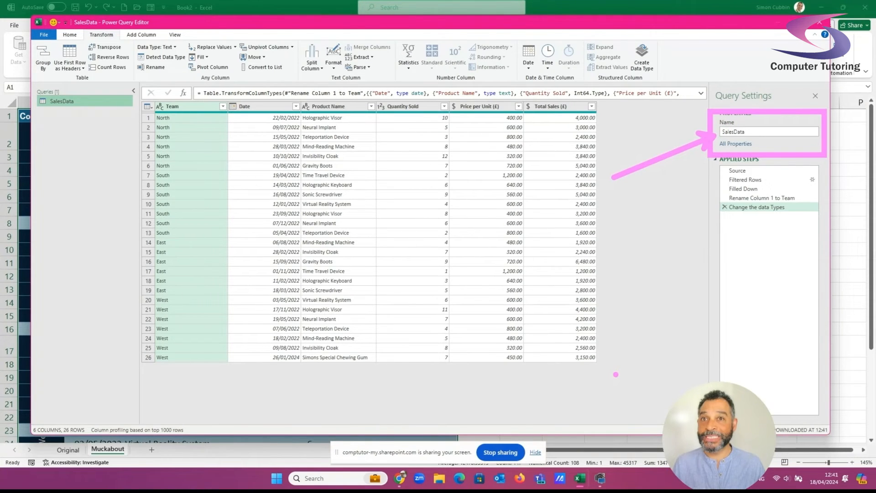
key("Escape")
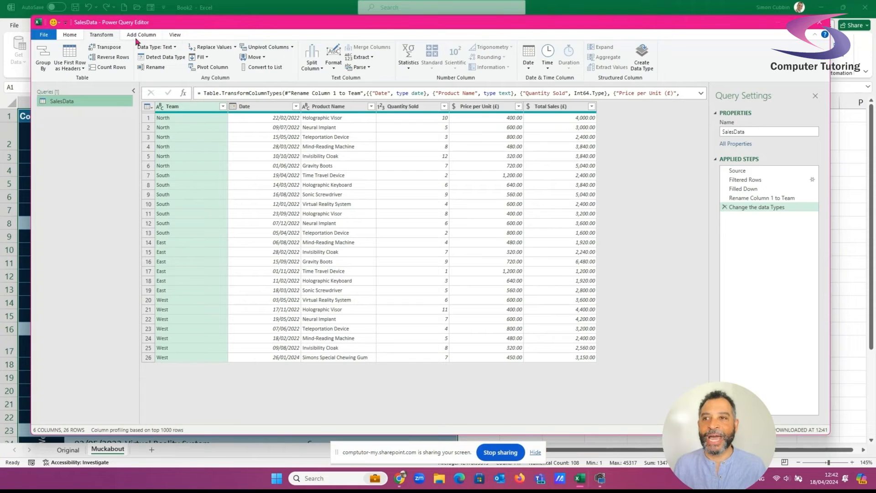
Close the query editor and load the SalesData query as a PivotTable Report on a new worksheet
left_click(69, 35)
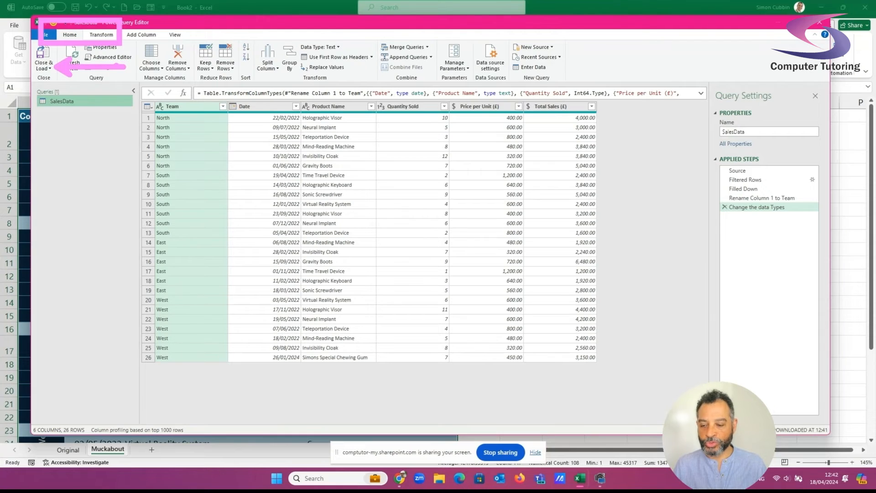
left_click(43, 67)
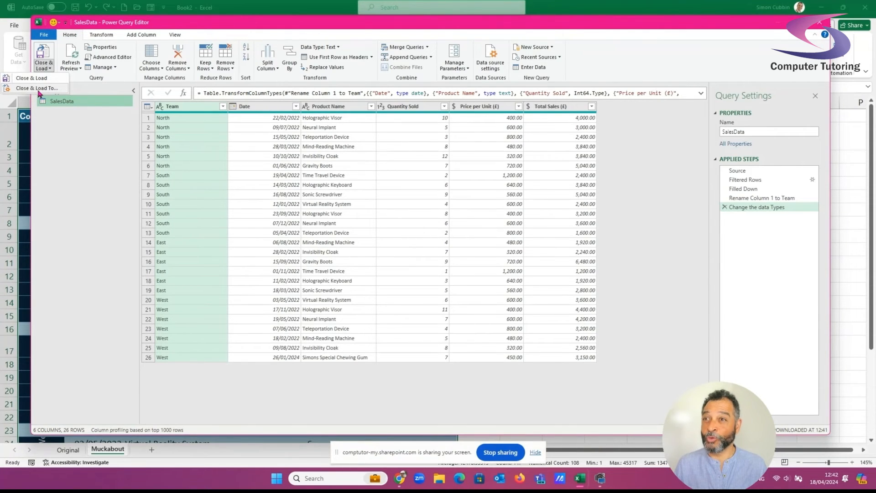
left_click(38, 90)
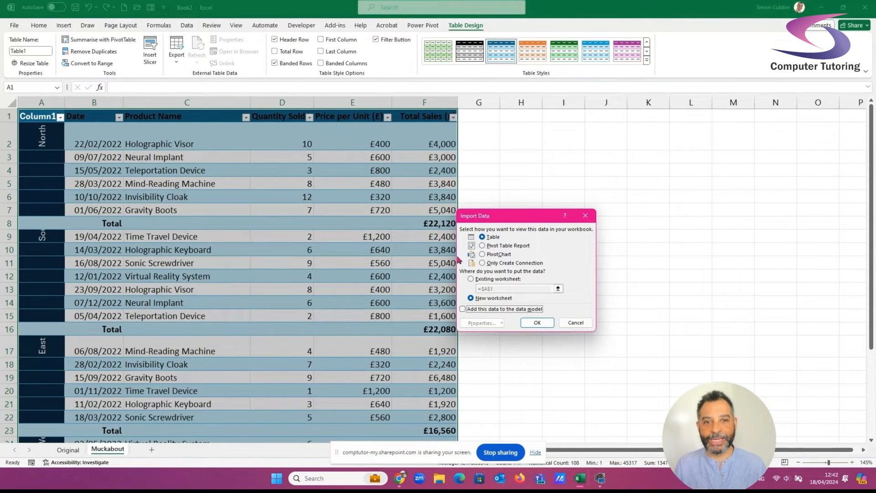
left_click_drag(541, 218, 393, 144)
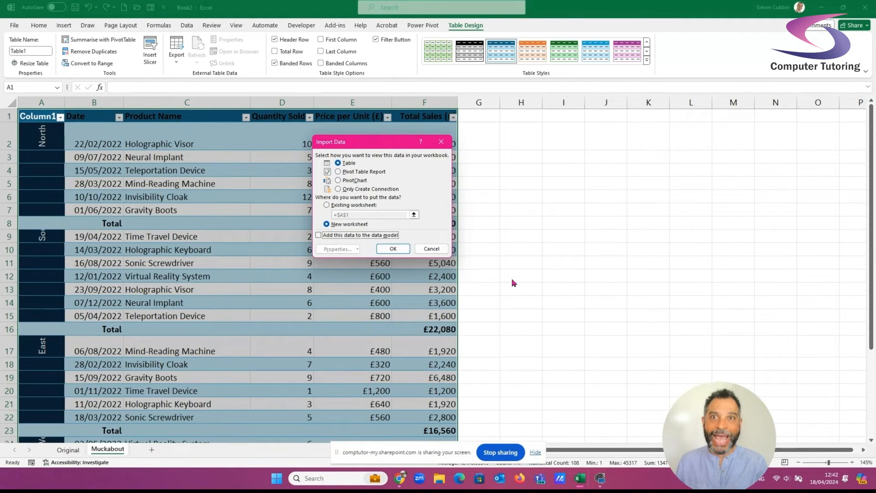
left_click(339, 171)
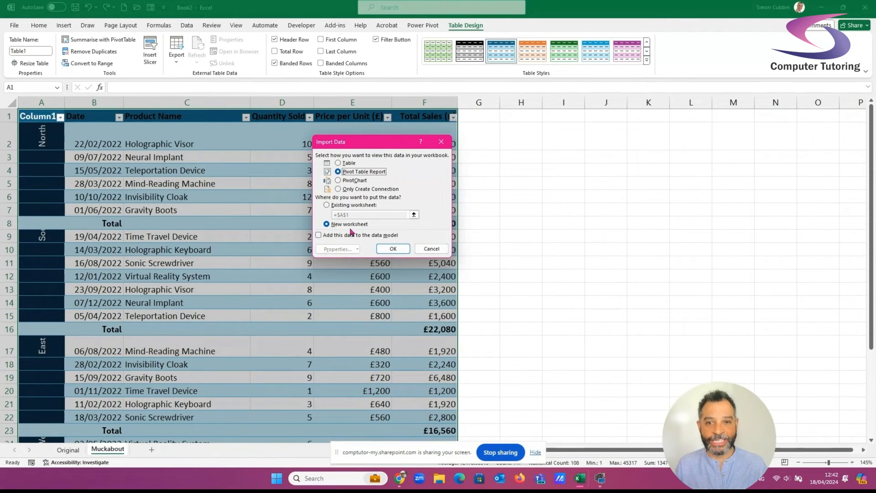
left_click(392, 248)
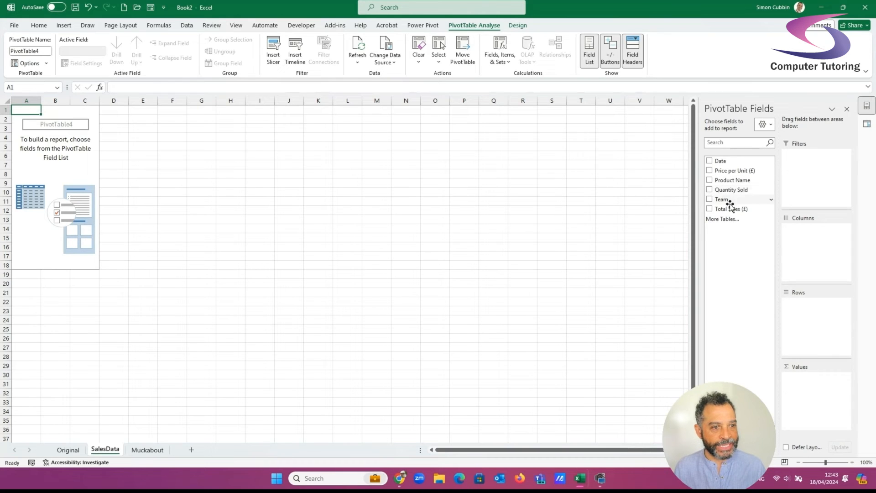
Build the PivotTable with Team as rows and the sum of Quantity Sold as values
left_click_drag(728, 201, 819, 319)
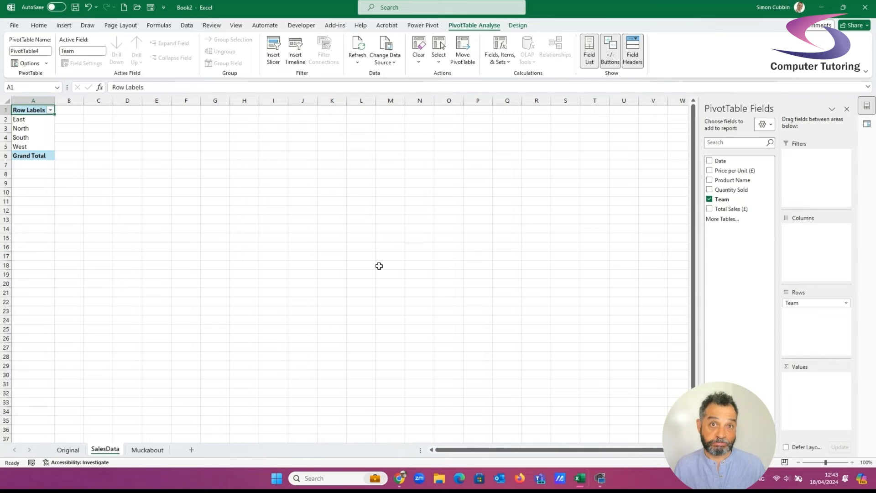
left_click_drag(742, 190, 805, 388)
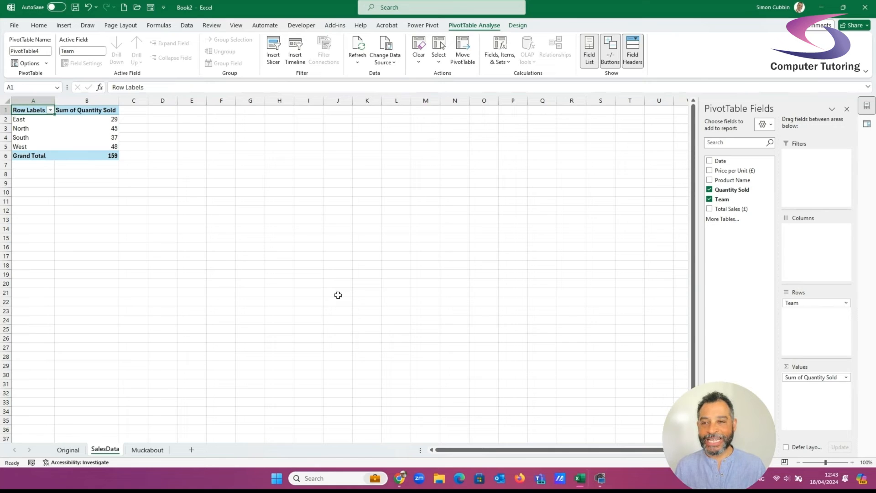
Copy the whole team PivotTable to cell D1 and autofit the widths of columns D and E
left_click_drag(30, 110, 102, 159)
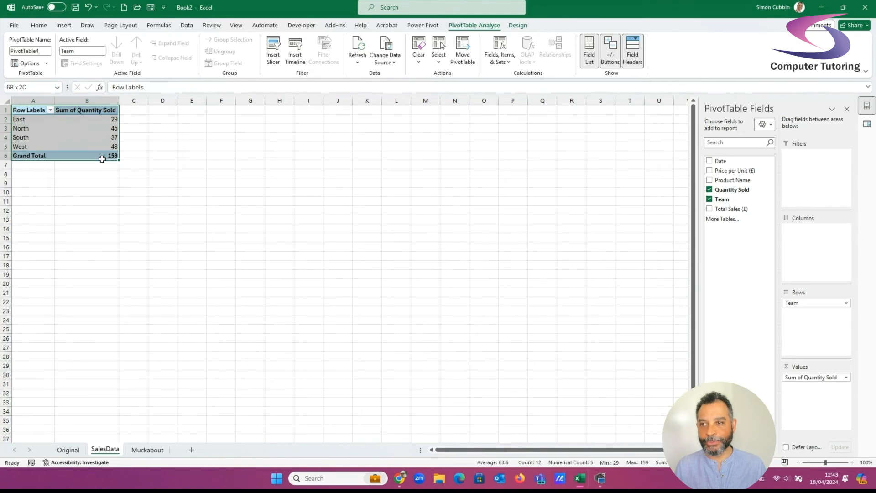
key("ctrl+c")
left_click(172, 114)
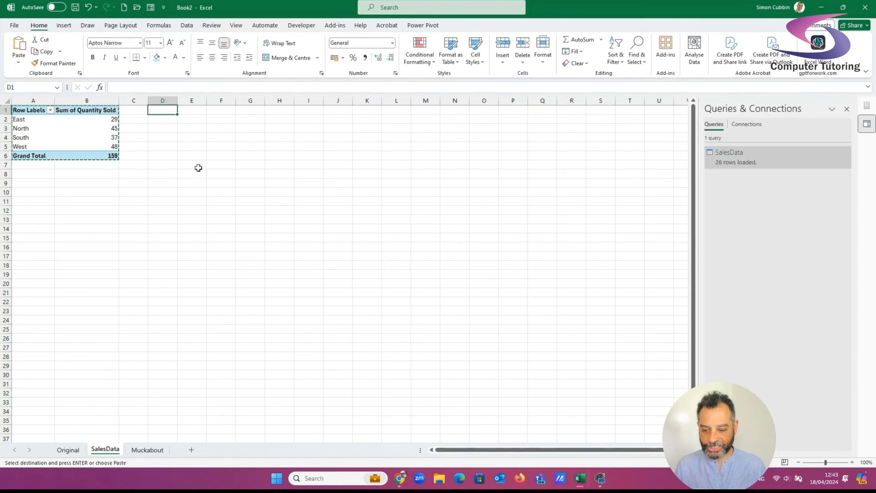
key("ctrl+v")
left_click(287, 185)
left_click_drag(164, 100, 192, 101)
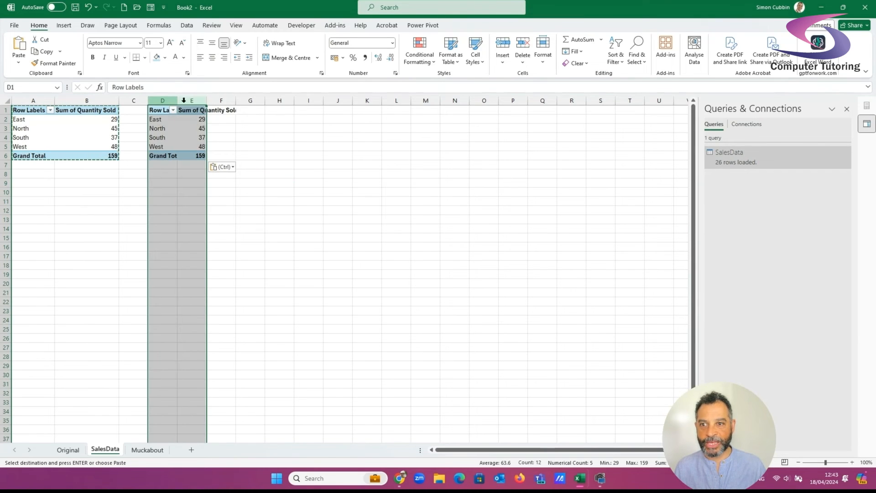
double_click(177, 101)
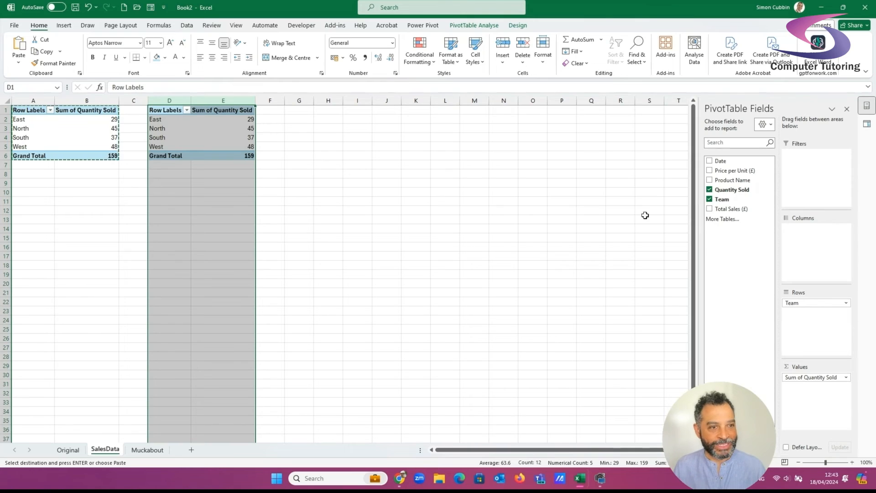
Change the copied PivotTable to show Product Name instead of Team as rows, with the sum of Quantity Sold as values
left_click(719, 188)
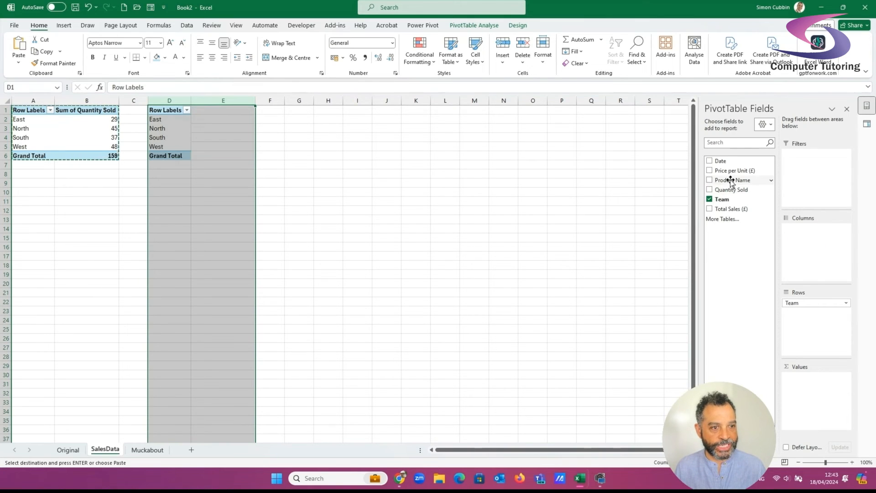
left_click_drag(730, 180, 838, 304)
left_click_drag(687, 272, 687, 274)
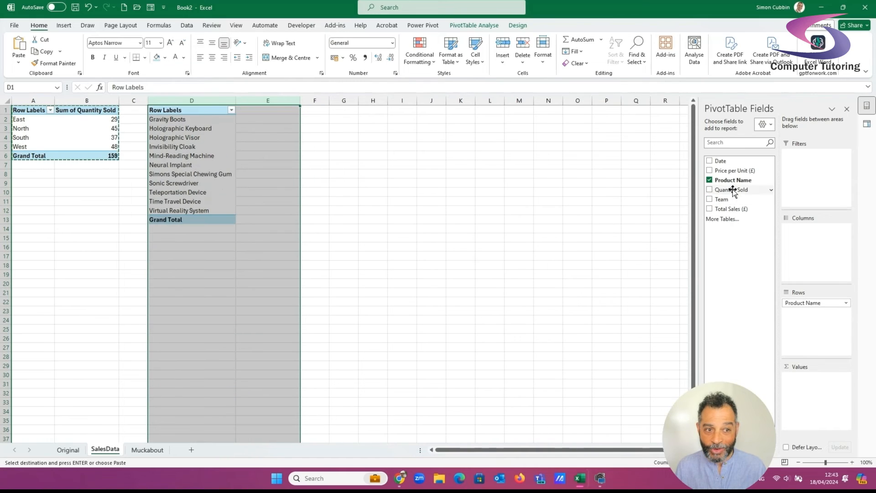
left_click_drag(730, 190, 813, 388)
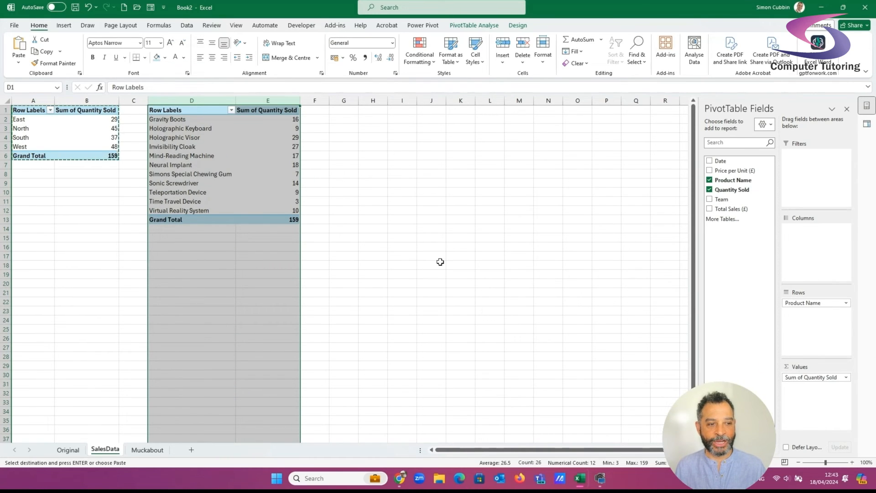
Insert a Clustered Column PivotChart from the product PivotTable and place it beside that table, starting at column F
left_click(191, 202)
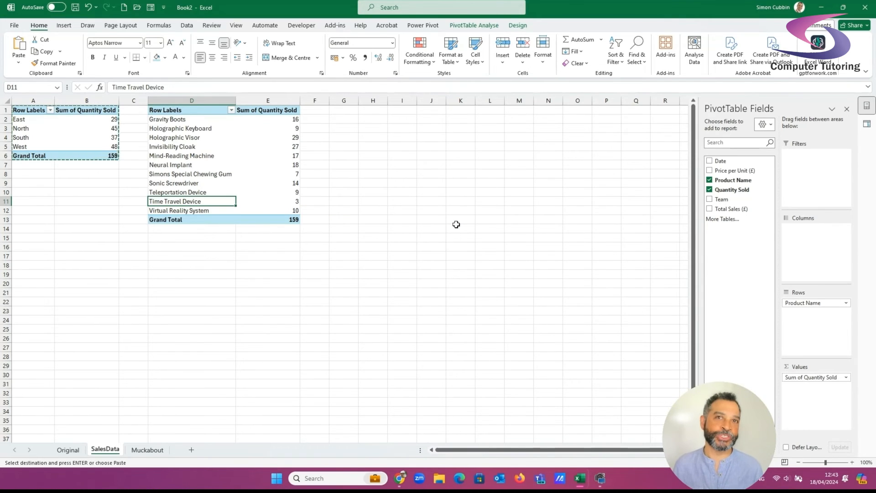
left_click(217, 142)
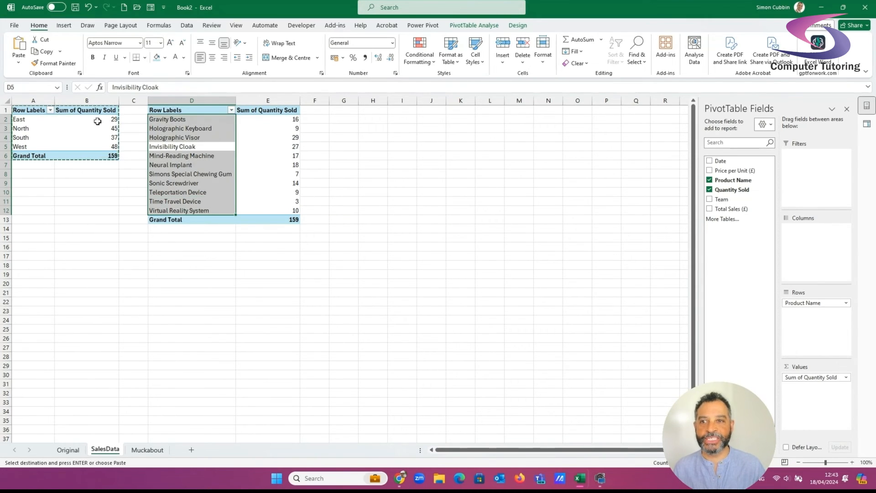
left_click(225, 161)
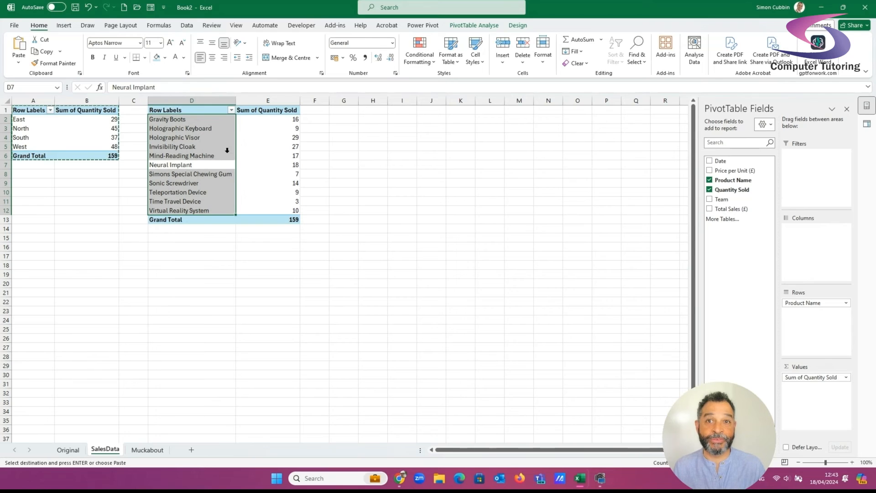
left_click(64, 25)
left_click(382, 44)
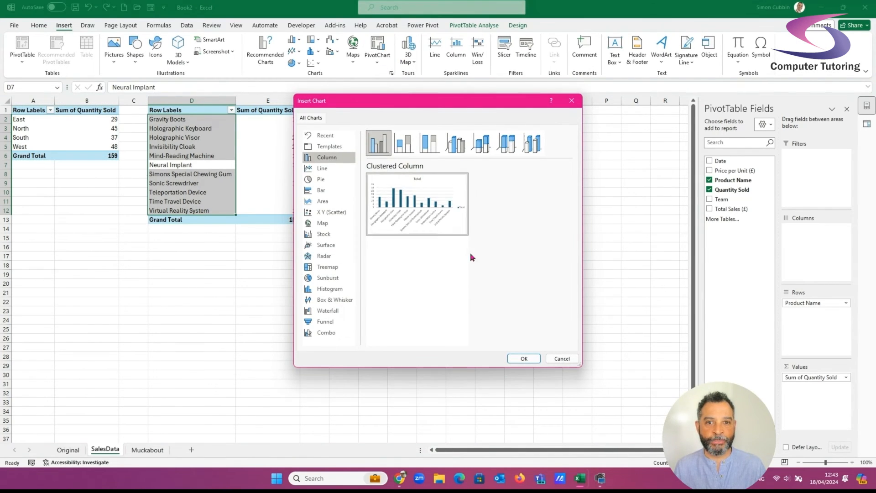
left_click(520, 358)
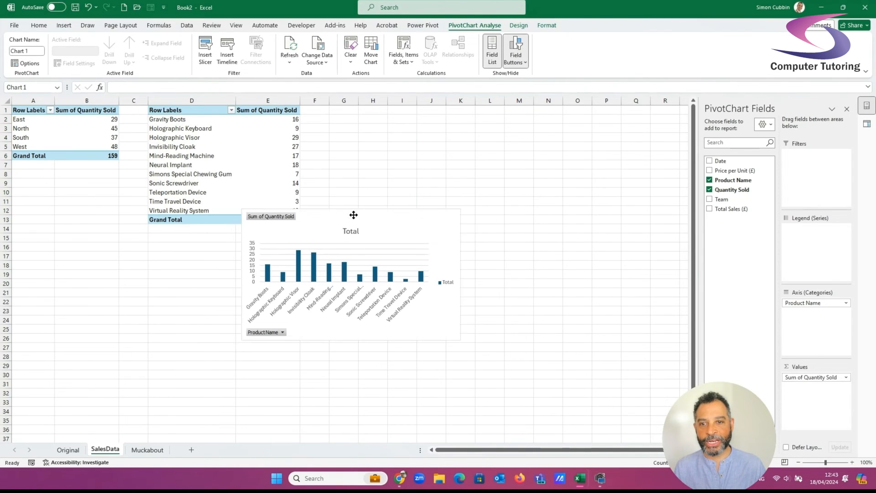
left_click_drag(354, 215, 417, 113)
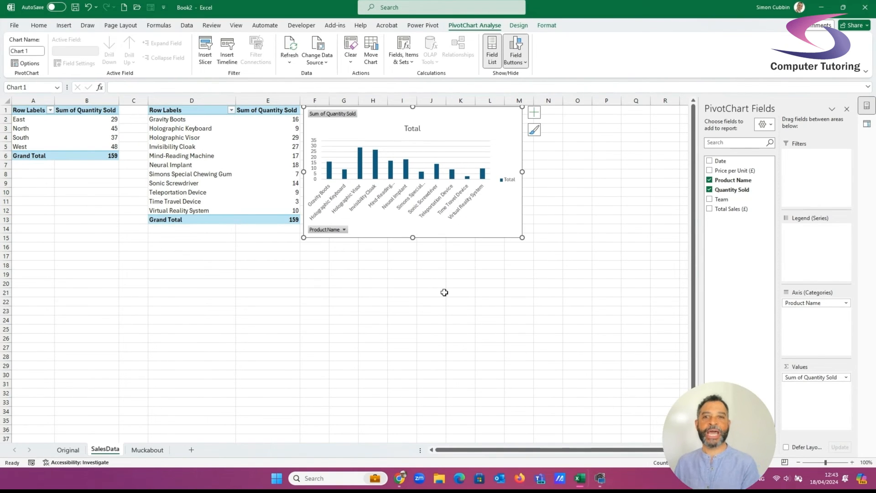